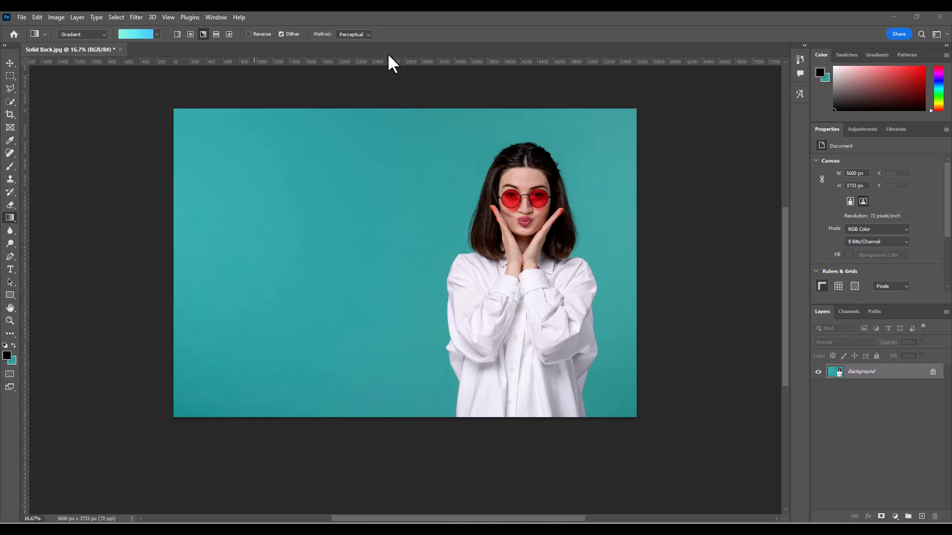
# Check the installed Photoshop version in its About information and close it
pyautogui.click(213, 18)
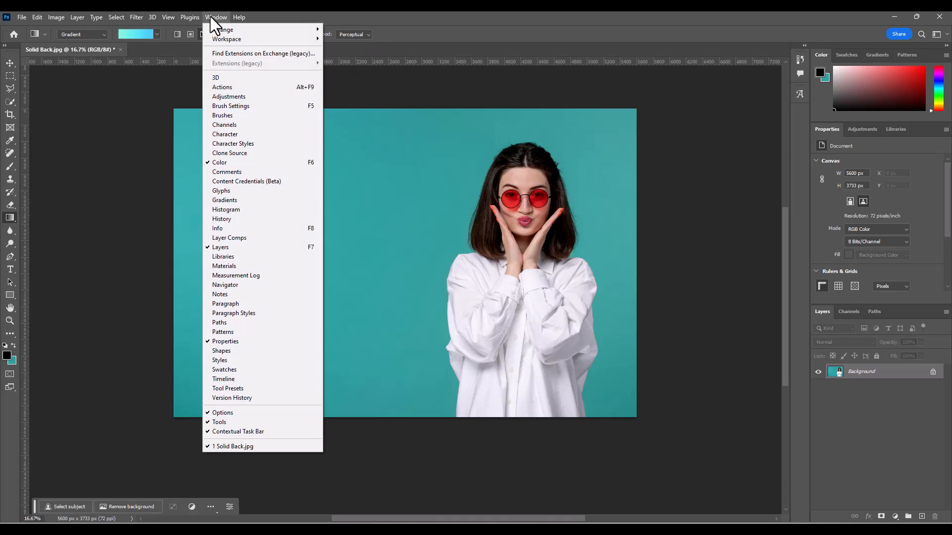
pyautogui.moveTo(239, 15)
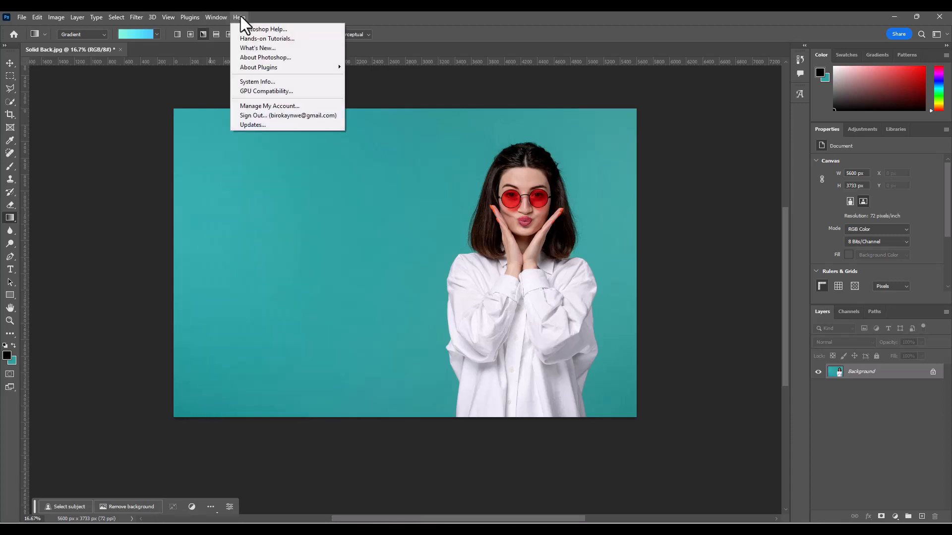
pyautogui.click(281, 57)
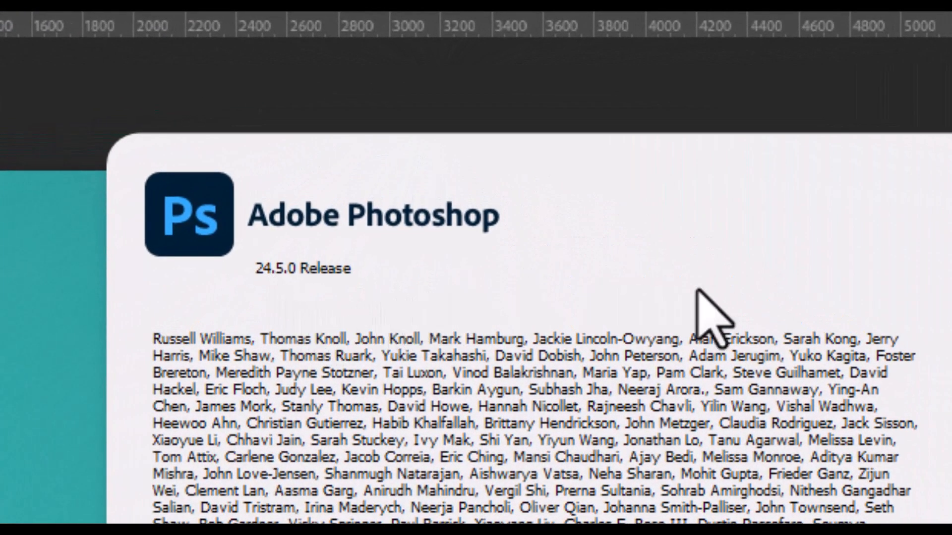
pyautogui.press('Escape')
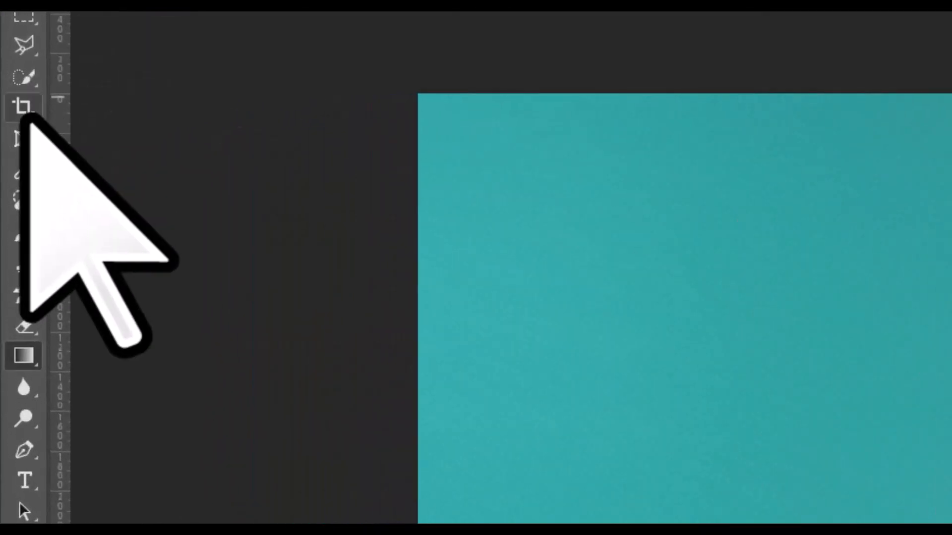
# Crop the photo with Content-Aware filling to about 6679 x 4488 px, trimming its left side and extending the right and upper edges
pyautogui.click(10, 115)
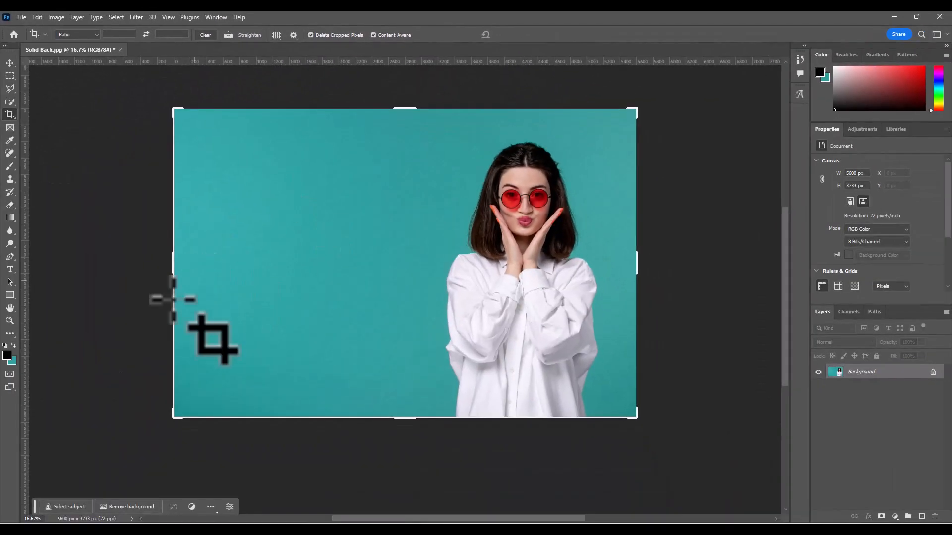
pyautogui.moveTo(172, 270); pyautogui.dragTo(264, 310)
pyautogui.moveTo(733, 278)
pyautogui.mouseDown()
pyautogui.moveTo(834, 301)
pyautogui.moveTo(814, 283)
pyautogui.moveTo(823, 285)
pyautogui.mouseUp()
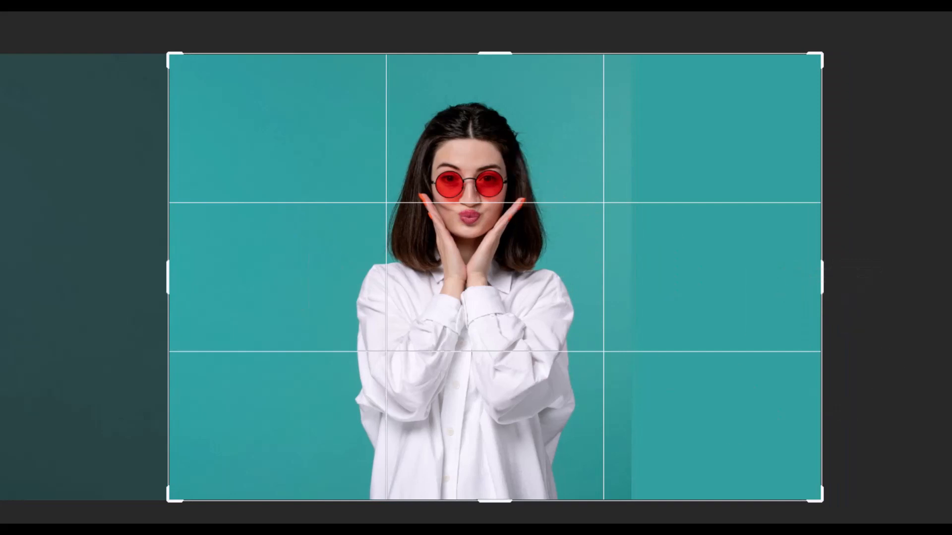
pyautogui.moveTo(476, 52); pyautogui.dragTo(485, 30)
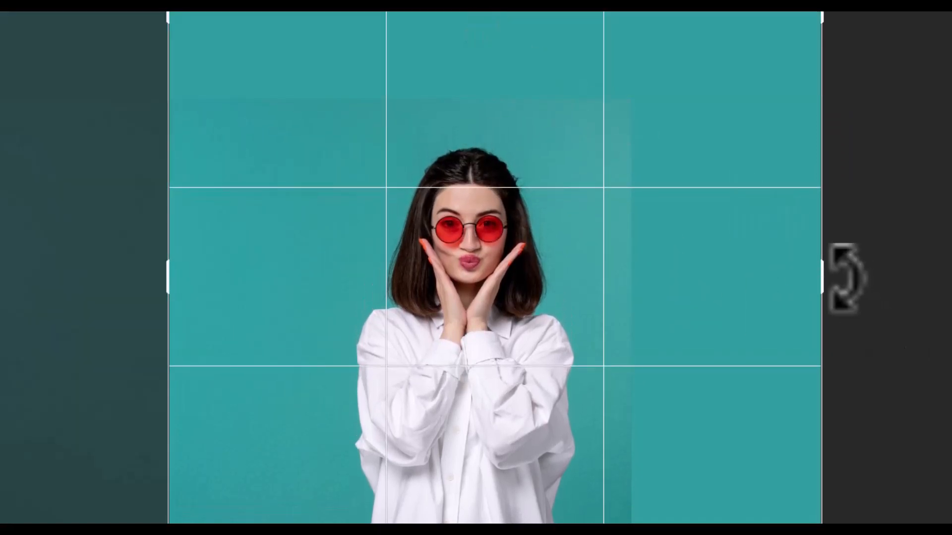
pyautogui.moveTo(825, 278); pyautogui.dragTo(849, 282)
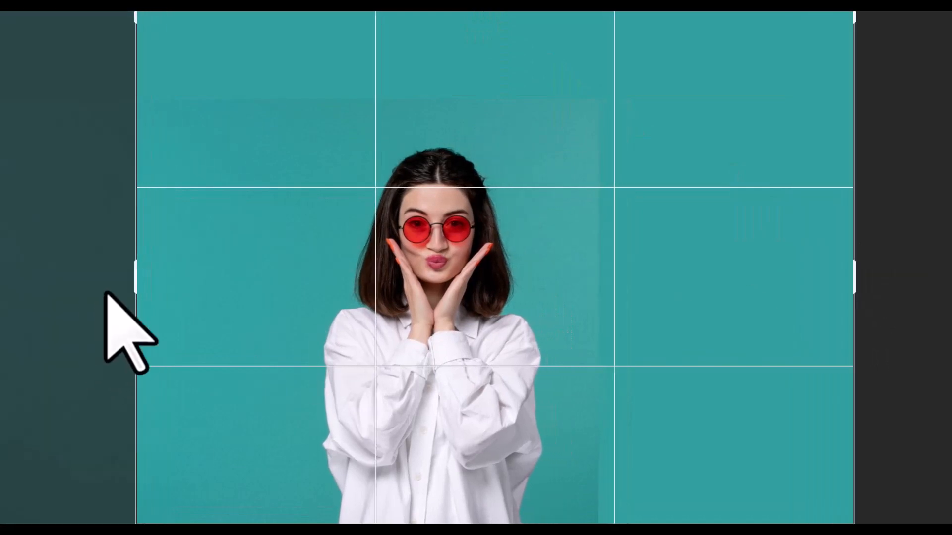
pyautogui.moveTo(133, 283); pyautogui.dragTo(103, 280)
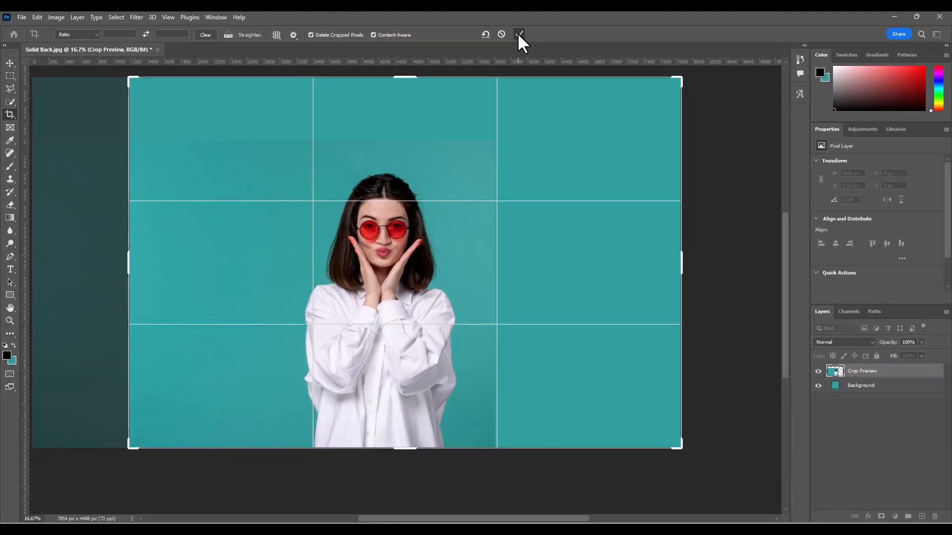
pyautogui.click(518, 34)
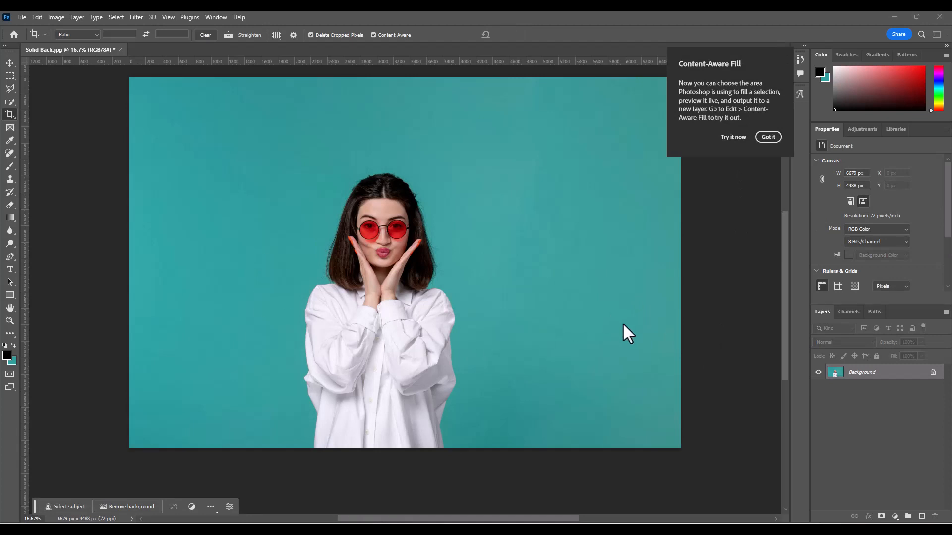
# Extend the image's left edge with a content-aware crop to about 6907 px wide and dismiss the Content-Aware Fill tip
pyautogui.click(147, 230)
pyautogui.moveTo(129, 257); pyautogui.dragTo(119, 259)
pyautogui.click(516, 30)
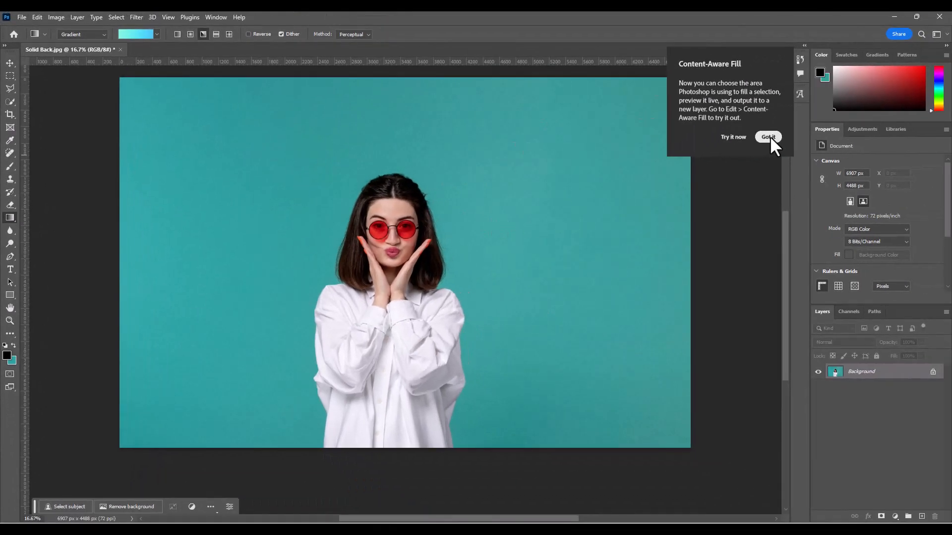
pyautogui.click(768, 136)
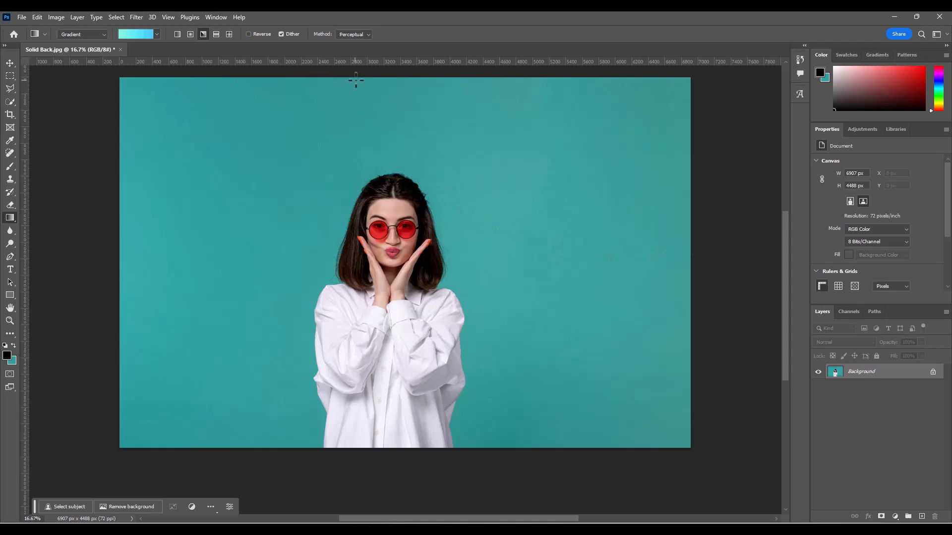
# Select the woman with Subject selection and invert the selection to cover the background
pyautogui.click(116, 16)
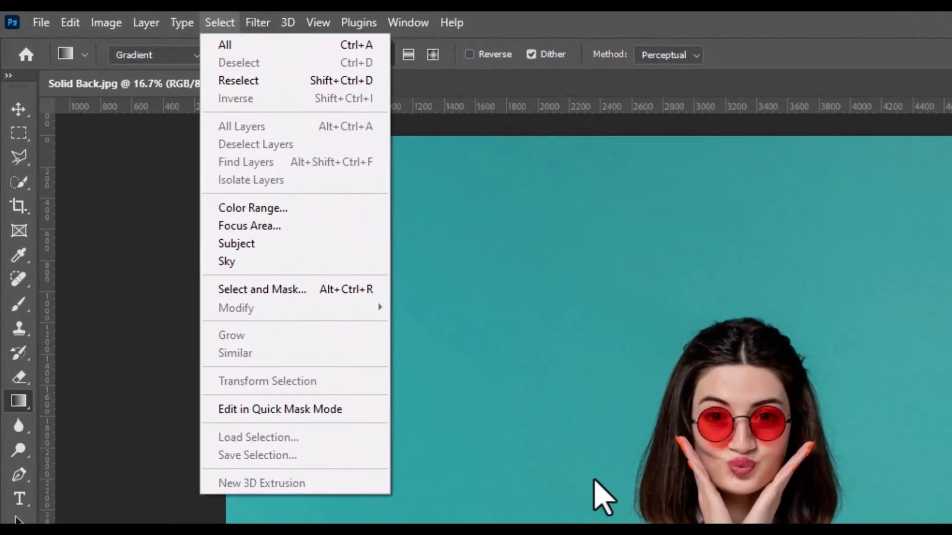
pyautogui.click(250, 244)
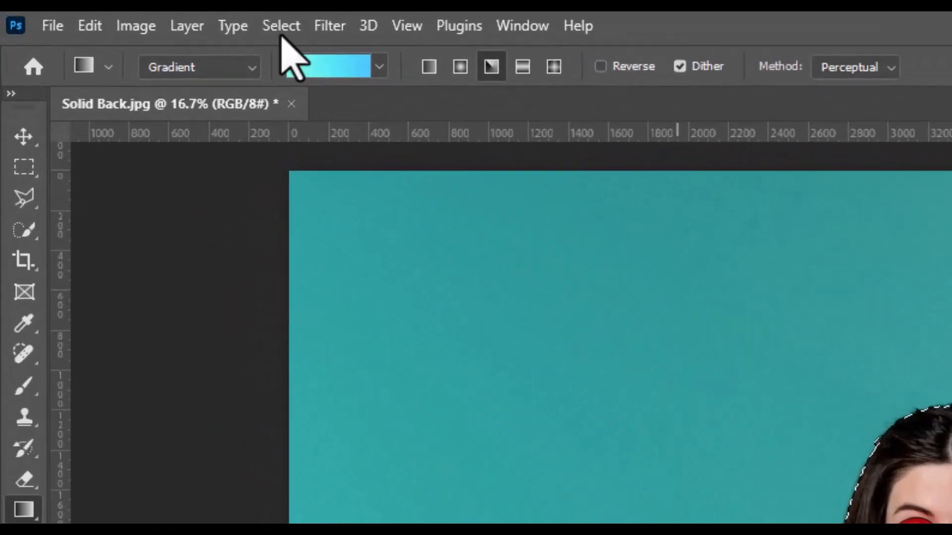
pyautogui.click(268, 11)
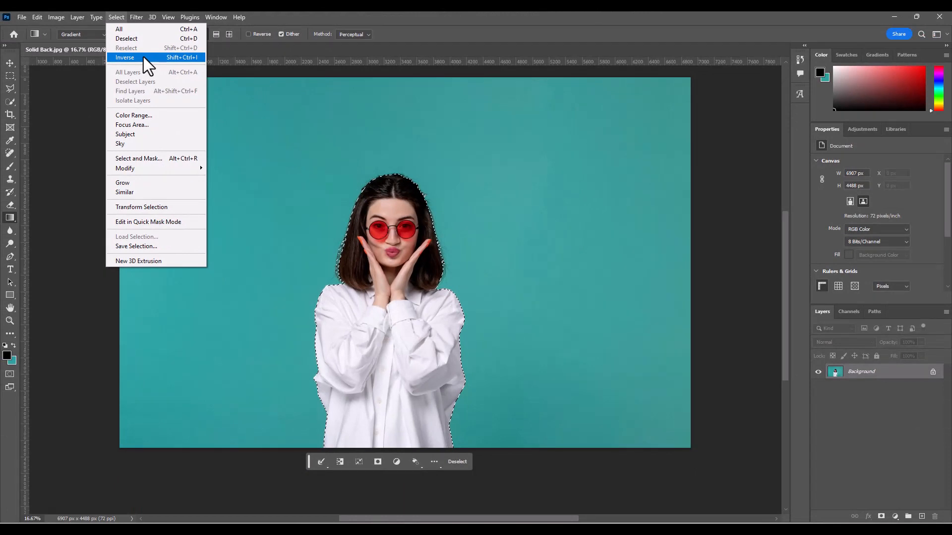
pyautogui.click(143, 58)
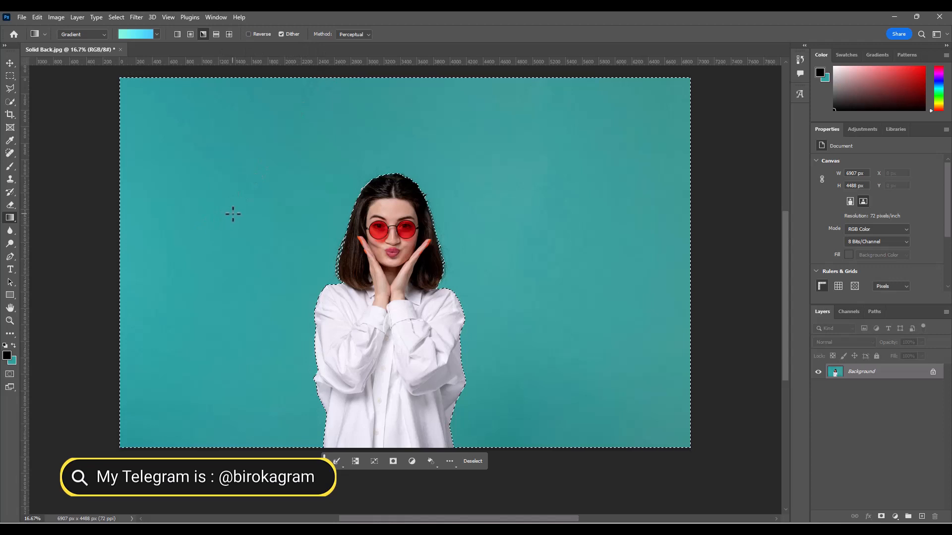
# Set the Gradient tool to Classic gradient and choose the Purple_09 preset from the Purples group
pyautogui.click(83, 36)
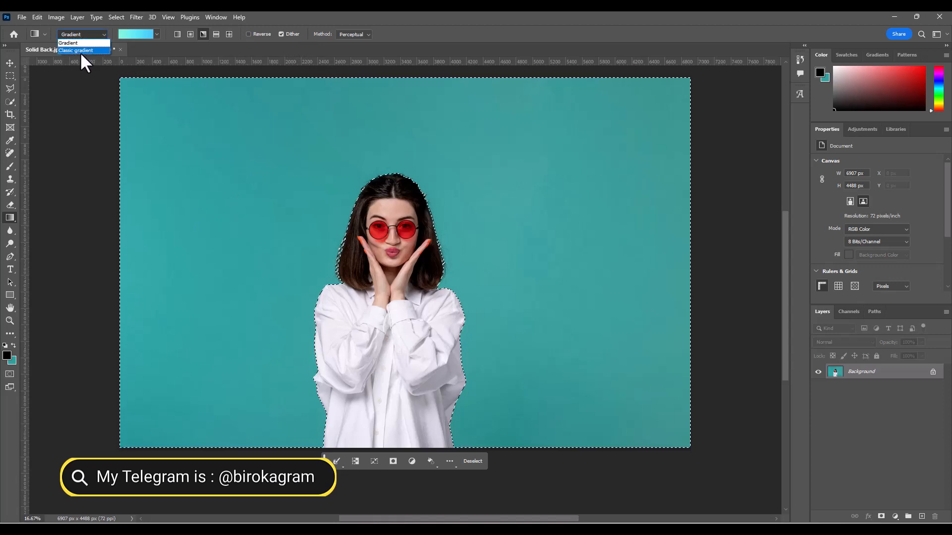
pyautogui.click(85, 50)
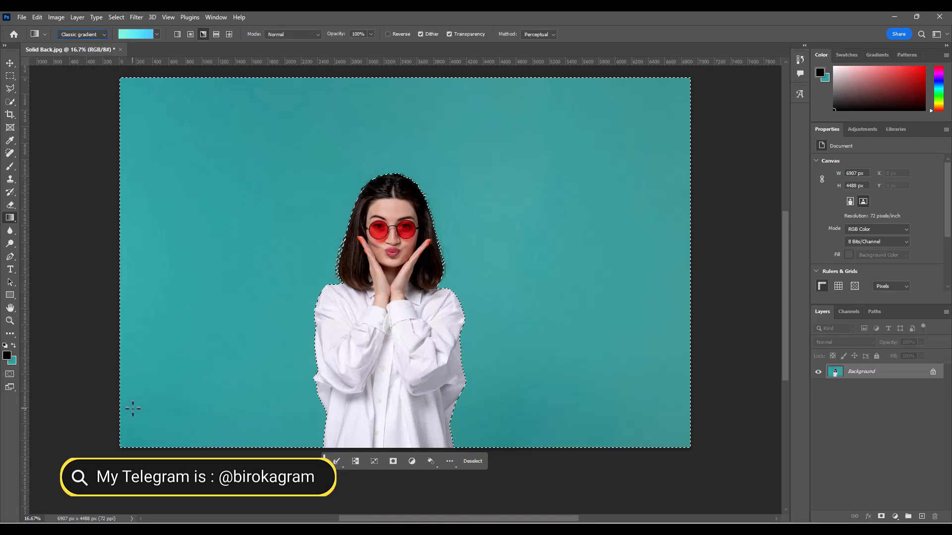
pyautogui.click(135, 33)
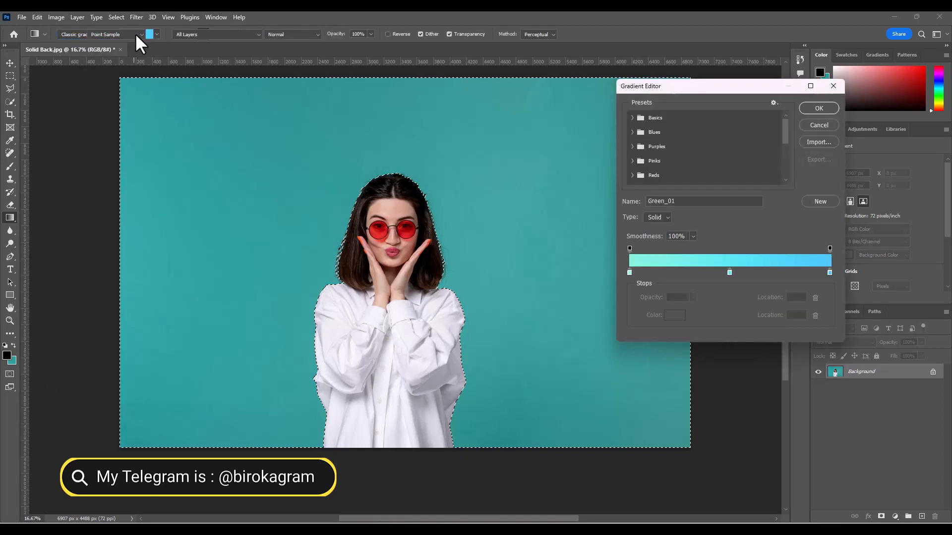
pyautogui.click(632, 146)
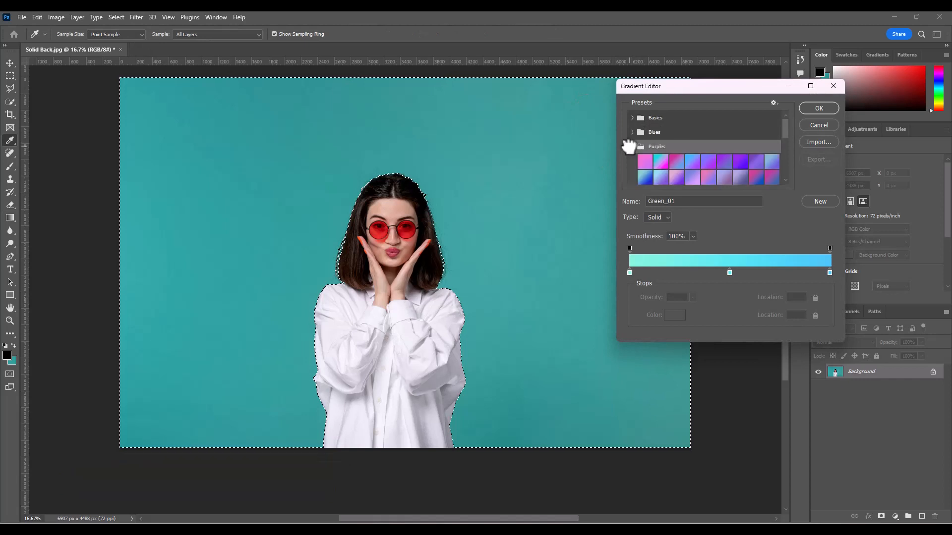
pyautogui.click(772, 161)
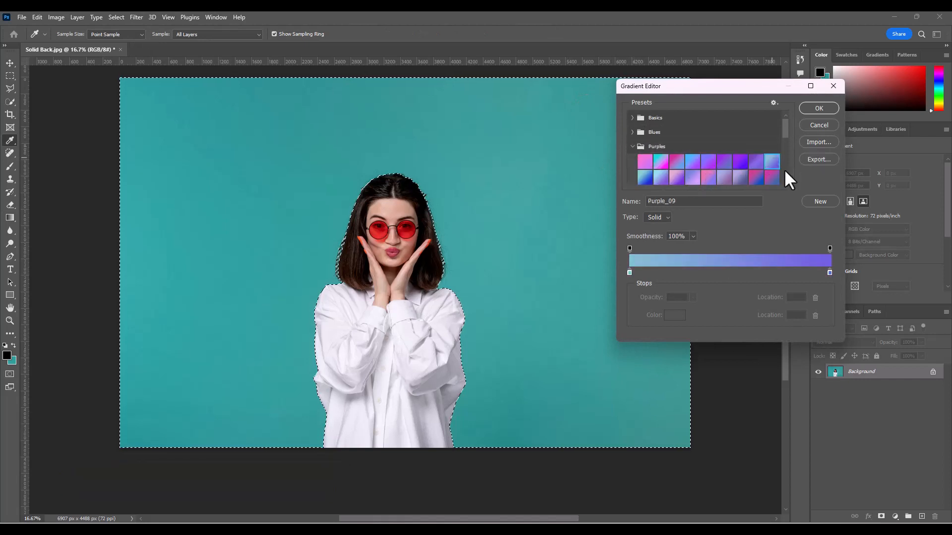
pyautogui.click(818, 108)
# Fill the selected background with a diagonal gradient from lower-left to upper-right, and redraw it in the Linear style
pyautogui.moveTo(127, 459); pyautogui.dragTo(719, 183)
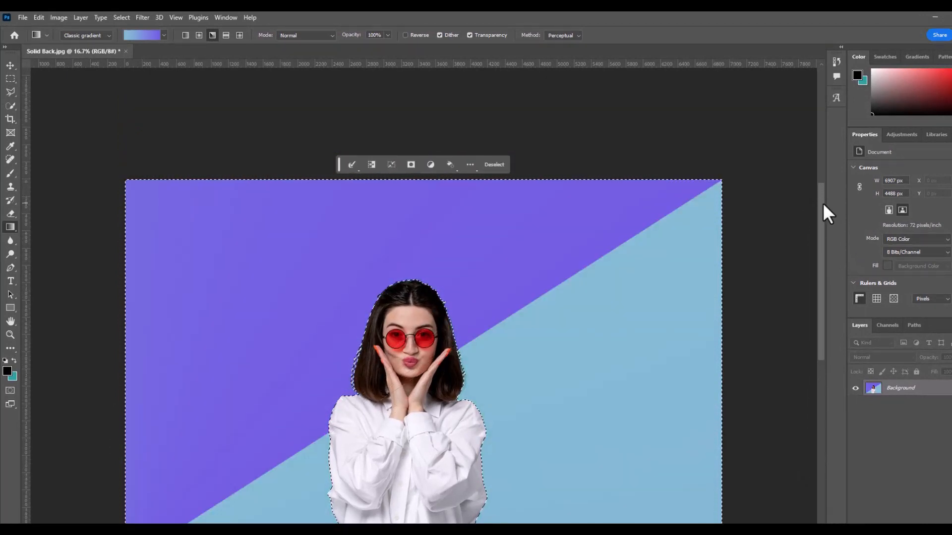
pyautogui.moveTo(823, 202); pyautogui.dragTo(824, 250)
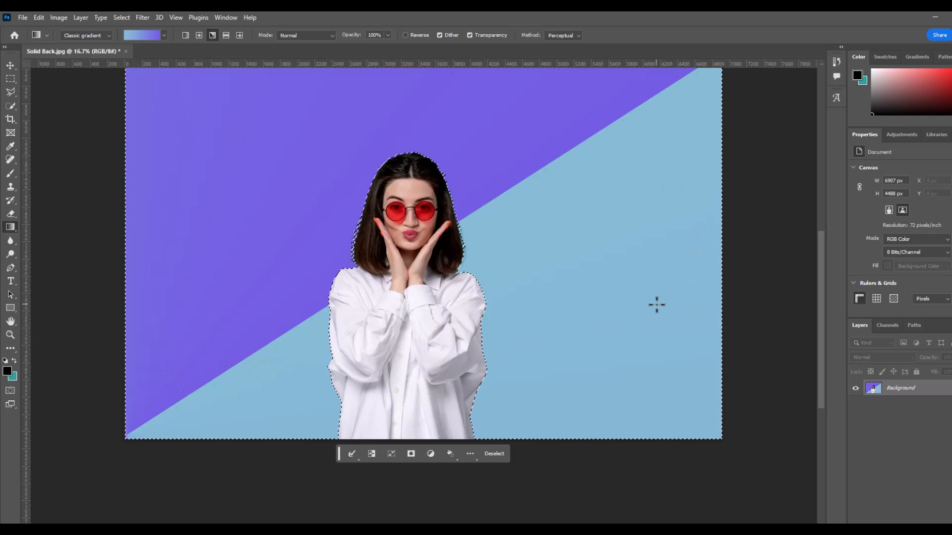
pyautogui.click(185, 35)
pyautogui.moveTo(128, 439); pyautogui.dragTo(707, 75)
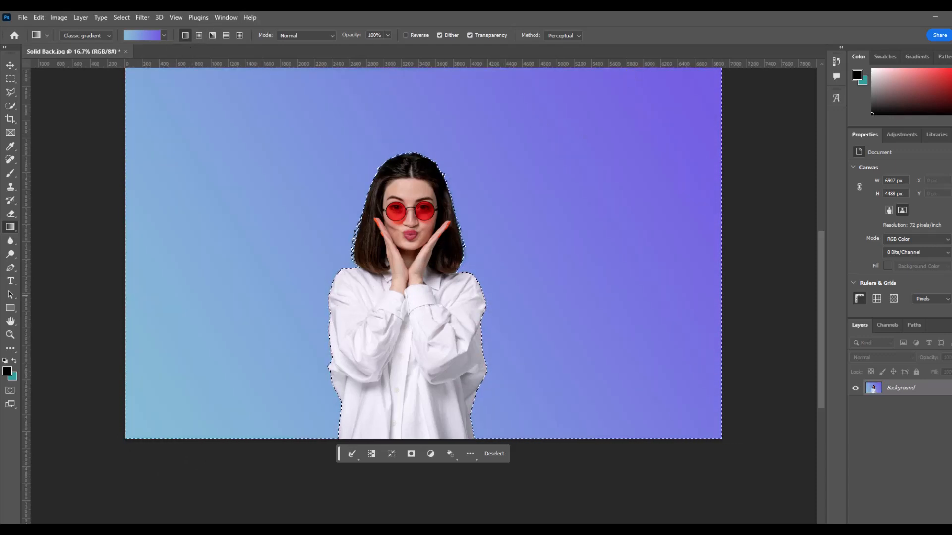
pyautogui.moveTo(819, 256); pyautogui.dragTo(822, 242)
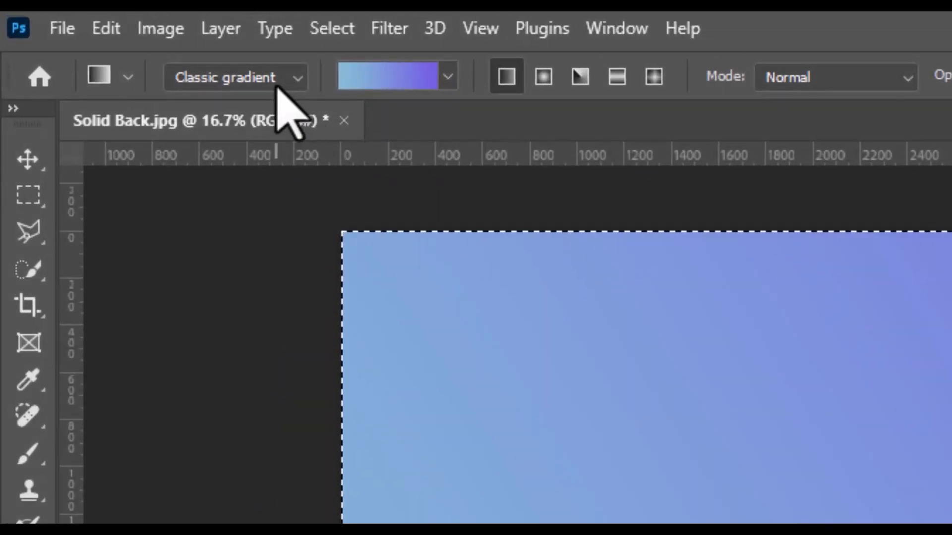
# Switch the Gradient tool from Classic gradient to Gradient mode and undo the classic gradient fills on the background
pyautogui.click(283, 89)
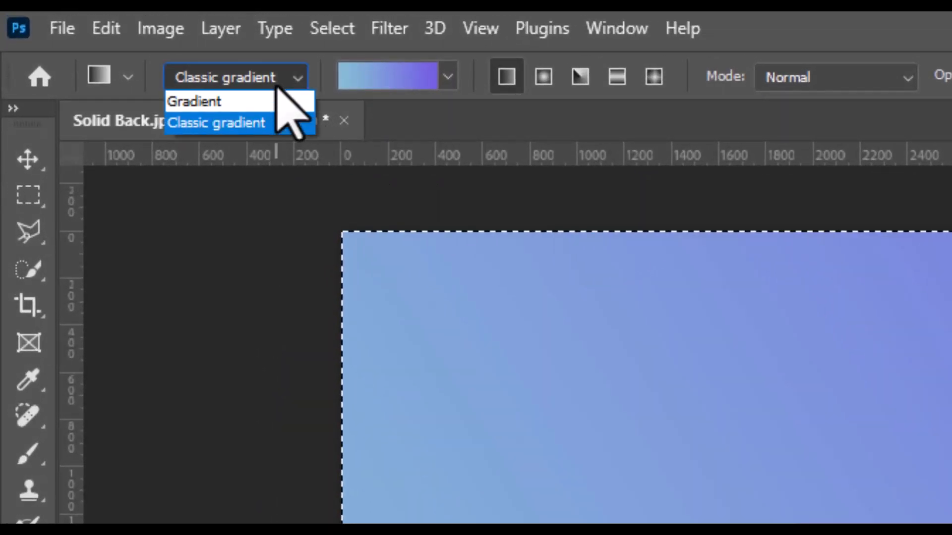
pyautogui.click(254, 101)
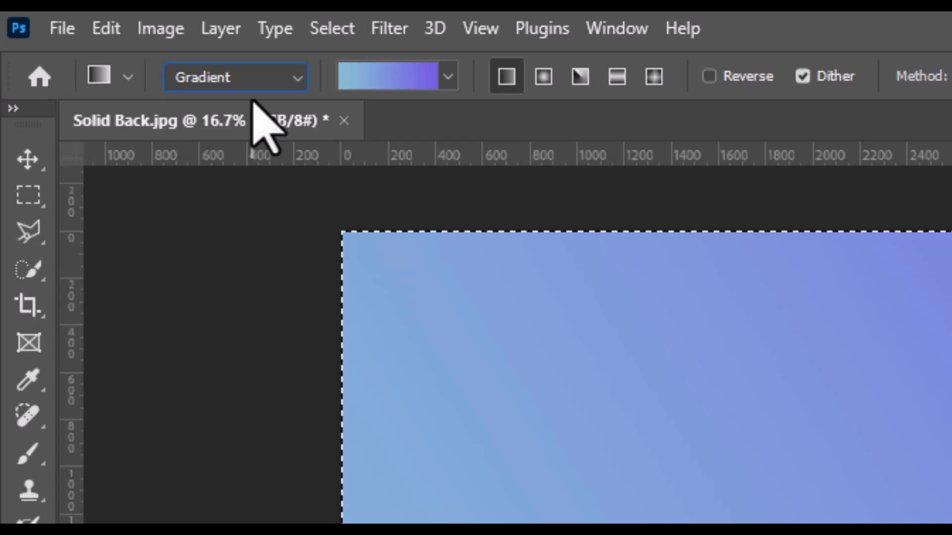
pyautogui.hotkey('ctrl', 'z')
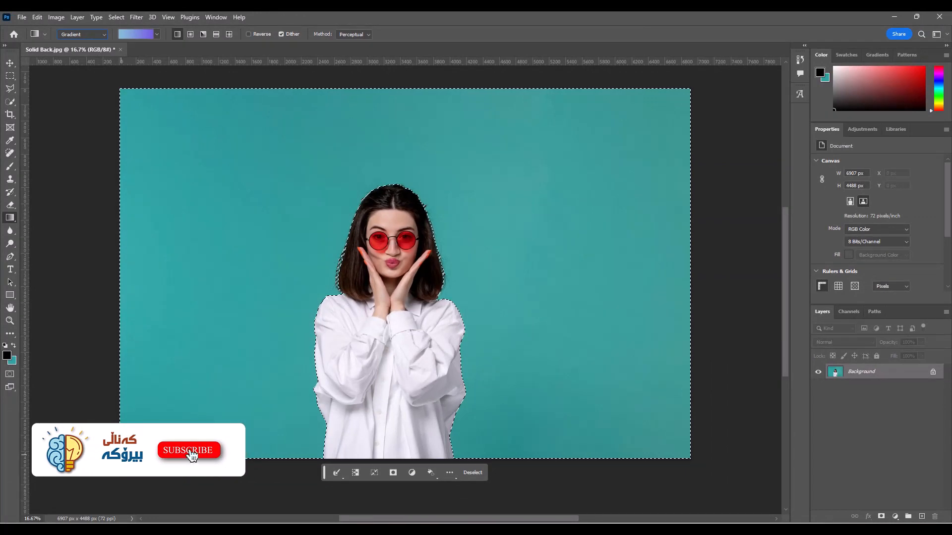
# Draw a live linear gradient from the image's lower-left to upper-right corner and shift its colour midpoint slightly toward the purple end
pyautogui.moveTo(156, 421); pyautogui.dragTo(759, 49)
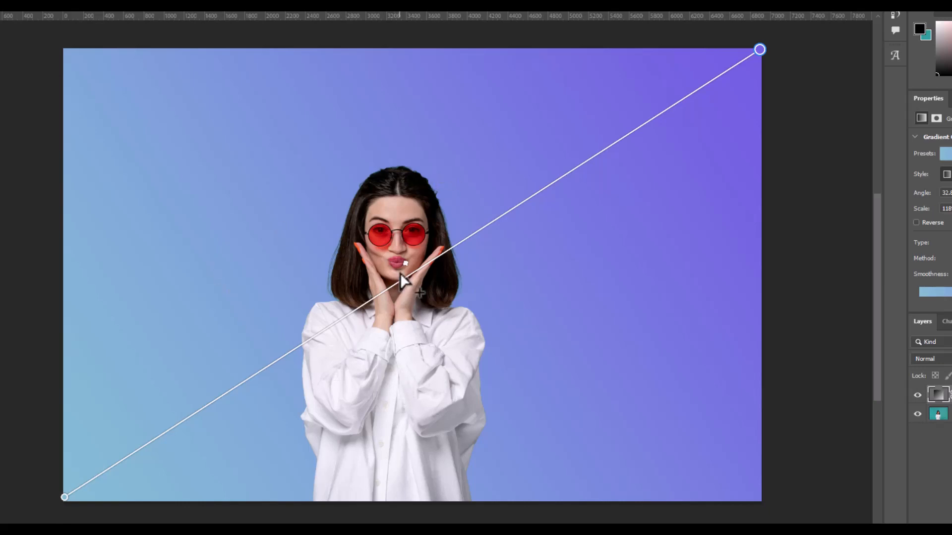
pyautogui.moveTo(405, 263); pyautogui.dragTo(510, 197)
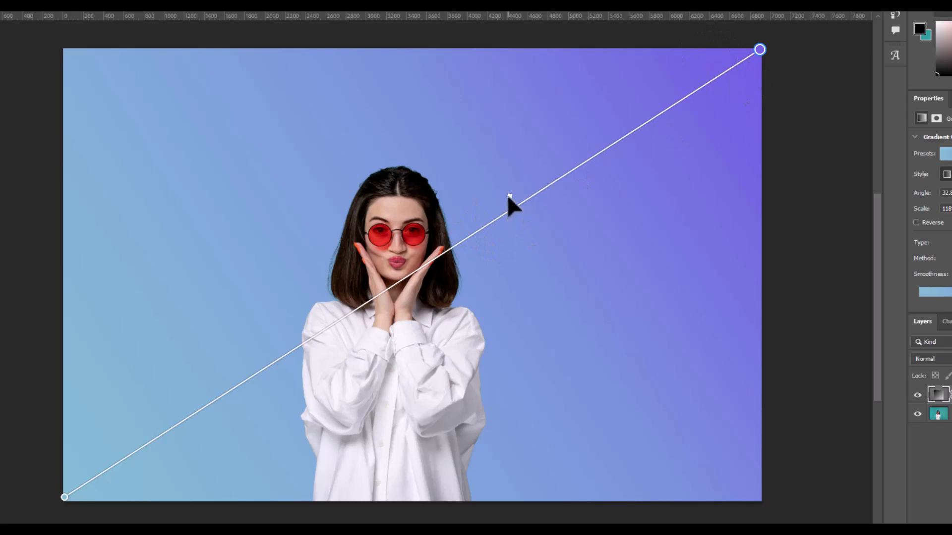
pyautogui.moveTo(509, 197); pyautogui.dragTo(438, 271)
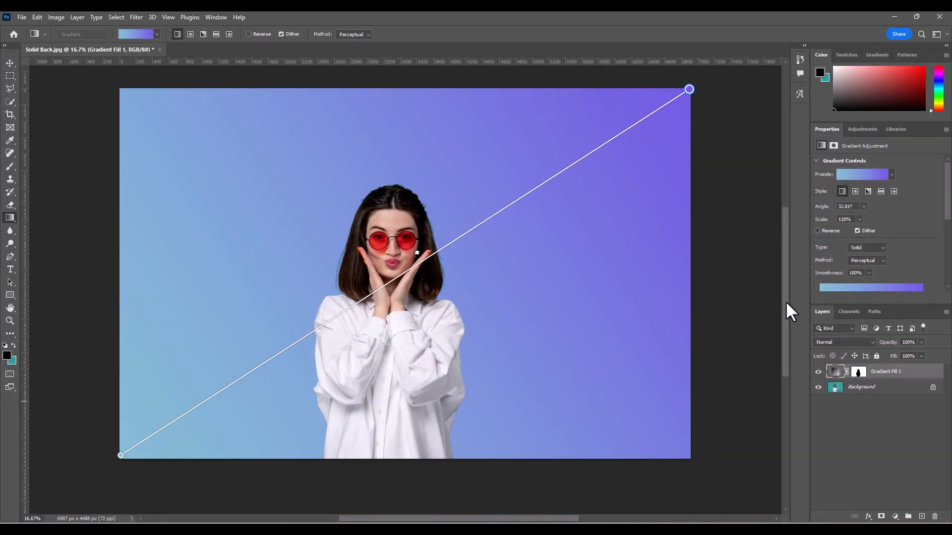
# Recolour the colour stop at the gradient's upper-right end to orange-red ff3c00
pyautogui.moveTo(786, 303)
pyautogui.mouseDown()
pyautogui.moveTo(785, 291)
pyautogui.moveTo(786, 325)
pyautogui.moveTo(793, 251)
pyautogui.moveTo(793, 301)
pyautogui.mouseUp()
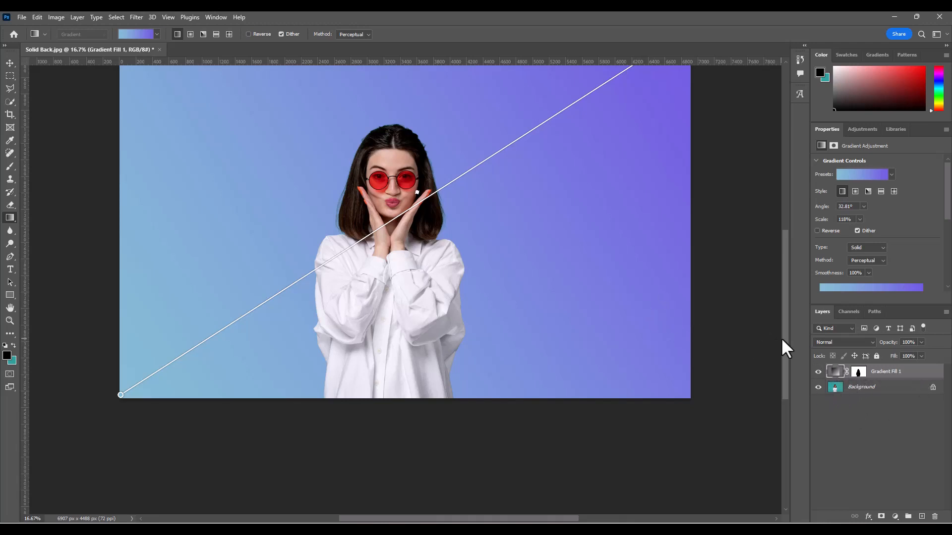
pyautogui.moveTo(783, 339); pyautogui.dragTo(787, 302)
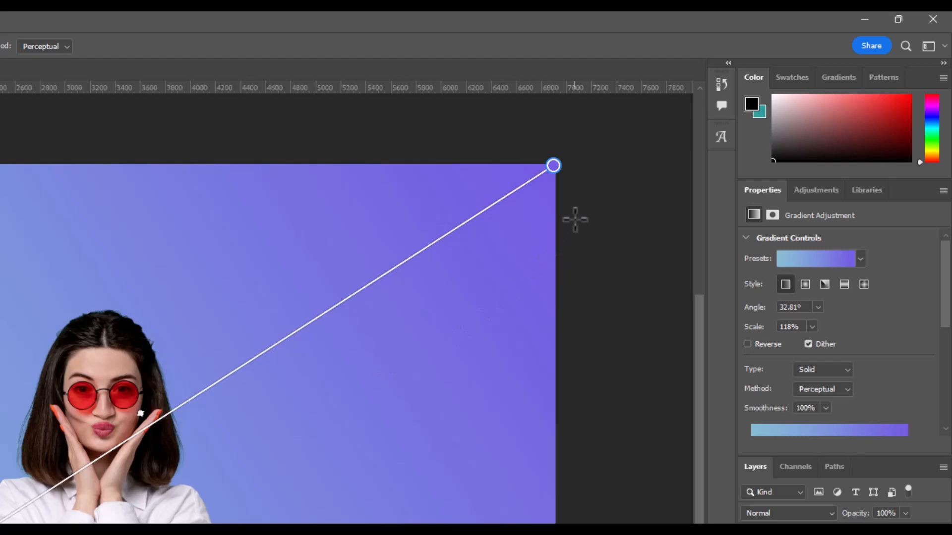
pyautogui.doubleClick(553, 165)
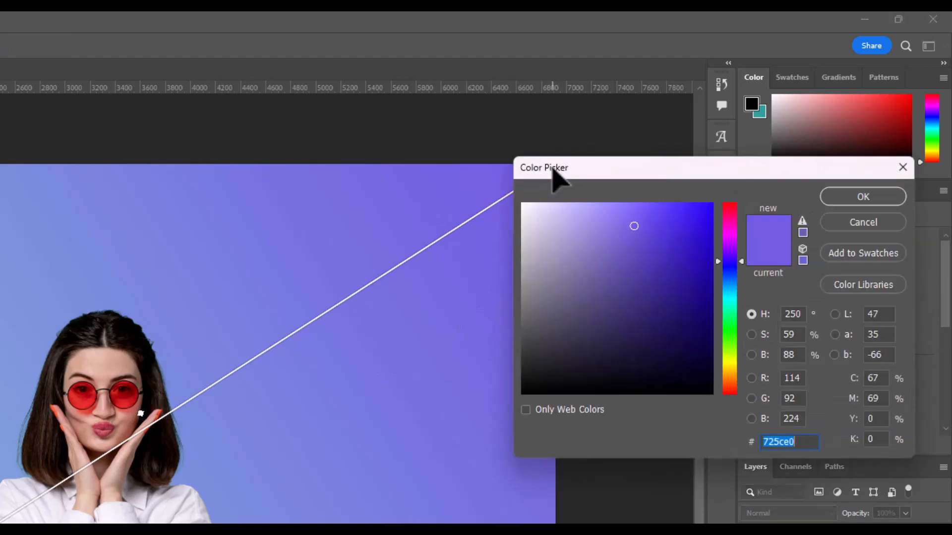
pyautogui.moveTo(626, 185); pyautogui.dragTo(0, 137)
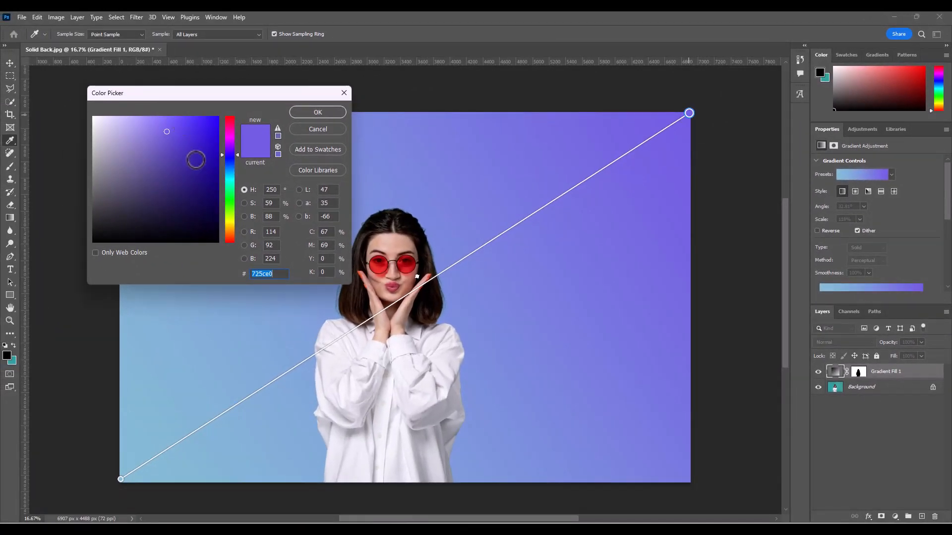
pyautogui.click(223, 240)
pyautogui.moveTo(199, 129)
pyautogui.mouseDown()
pyautogui.moveTo(249, 99)
pyautogui.moveTo(670, 158)
pyautogui.moveTo(642, 230)
pyautogui.moveTo(645, 260)
pyautogui.moveTo(663, 240)
pyautogui.mouseUp()
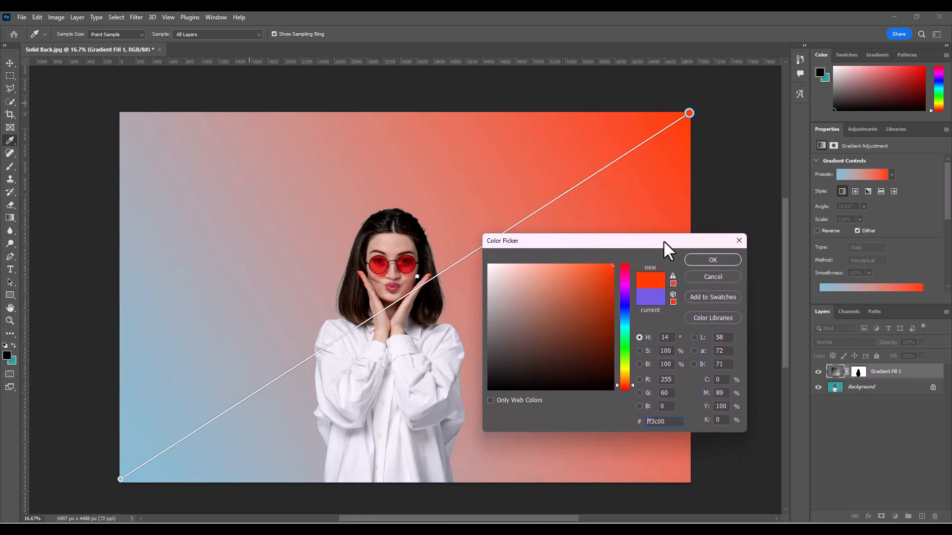
pyautogui.click(697, 257)
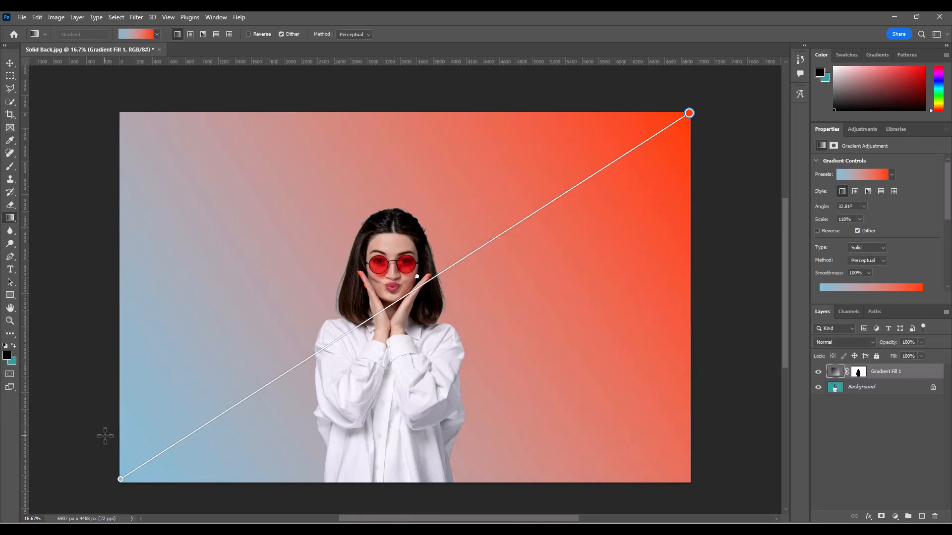
# Recolour the colour stop at the gradient's lower-left end to medium blue 449cbe, trying bright blue 00b6fe and near-black 010101 along the way
pyautogui.doubleClick(121, 479)
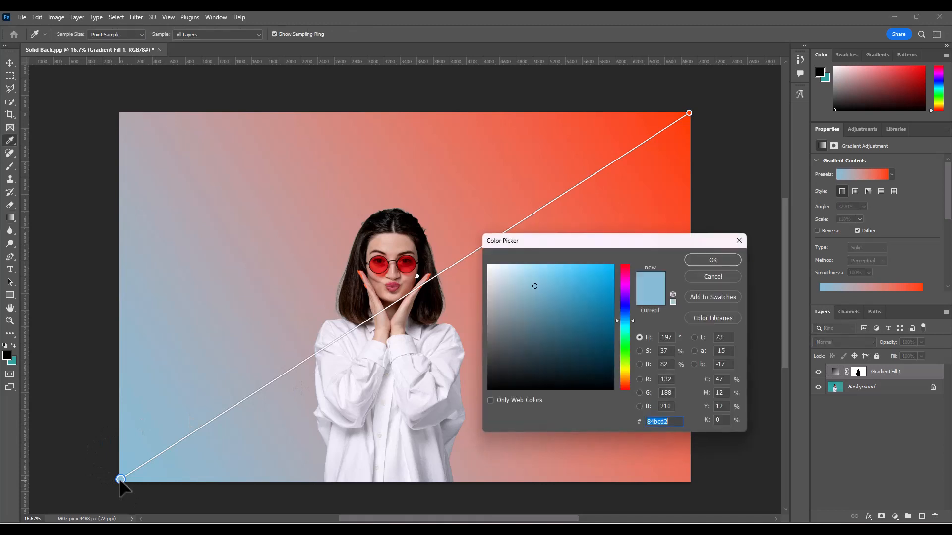
pyautogui.moveTo(569, 292); pyautogui.dragTo(845, 132)
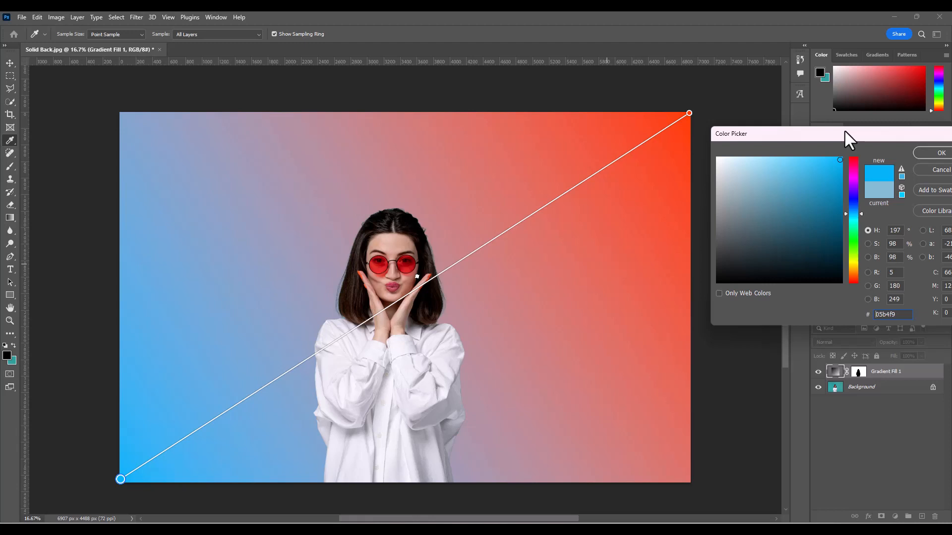
pyautogui.moveTo(752, 228)
pyautogui.mouseDown()
pyautogui.moveTo(741, 179)
pyautogui.moveTo(761, 228)
pyautogui.moveTo(736, 295)
pyautogui.moveTo(735, 279)
pyautogui.moveTo(782, 226)
pyautogui.moveTo(751, 227)
pyautogui.moveTo(822, 185)
pyautogui.moveTo(777, 162)
pyautogui.moveTo(838, 257)
pyautogui.moveTo(811, 221)
pyautogui.moveTo(840, 162)
pyautogui.moveTo(710, 286)
pyautogui.moveTo(731, 161)
pyautogui.moveTo(720, 157)
pyautogui.mouseUp()
pyautogui.moveTo(795, 131); pyautogui.dragTo(729, 121)
pyautogui.moveTo(757, 251)
pyautogui.mouseDown()
pyautogui.moveTo(776, 272)
pyautogui.moveTo(767, 172)
pyautogui.moveTo(776, 147)
pyautogui.moveTo(680, 189)
pyautogui.moveTo(662, 274)
pyautogui.moveTo(714, 189)
pyautogui.moveTo(662, 147)
pyautogui.moveTo(783, 148)
pyautogui.mouseUp()
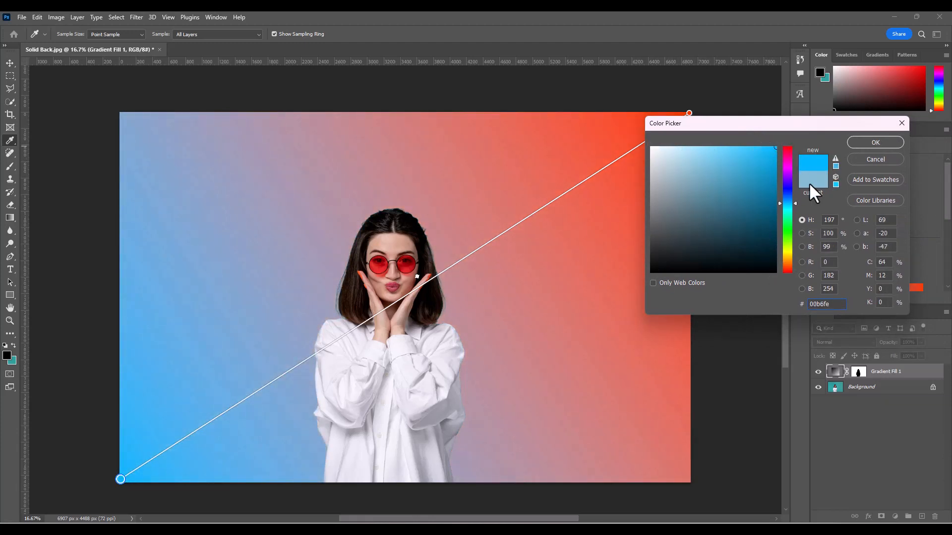
pyautogui.moveTo(761, 229); pyautogui.dragTo(656, 273)
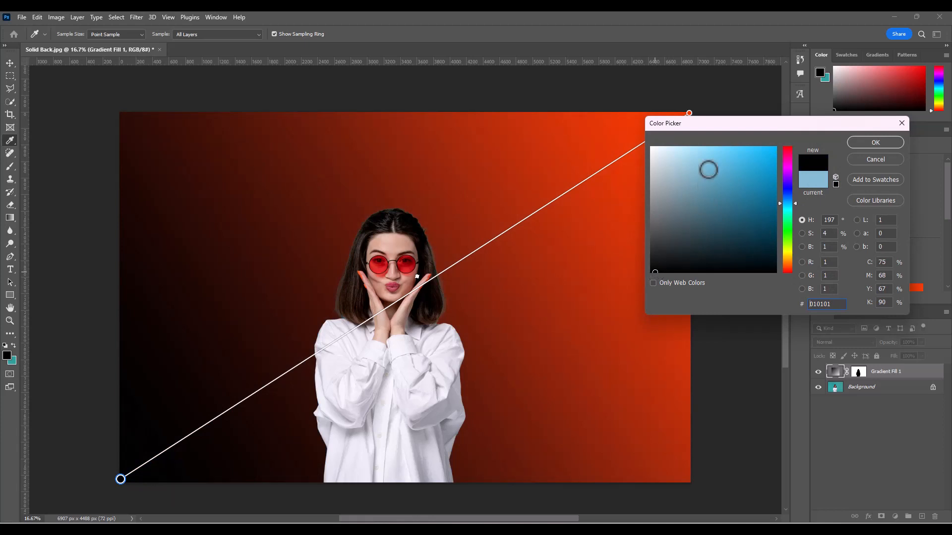
pyautogui.moveTo(703, 120); pyautogui.dragTo(784, 104)
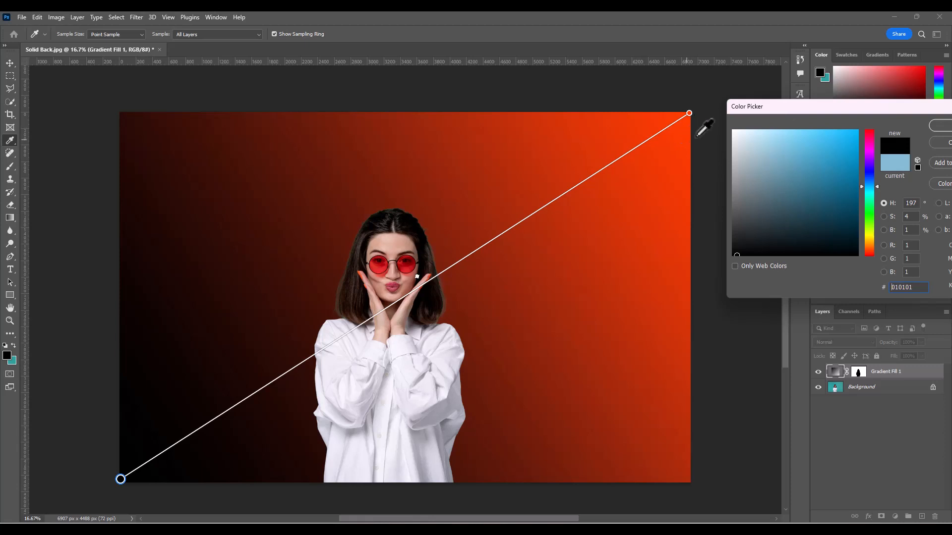
pyautogui.moveTo(804, 108); pyautogui.dragTo(768, 103)
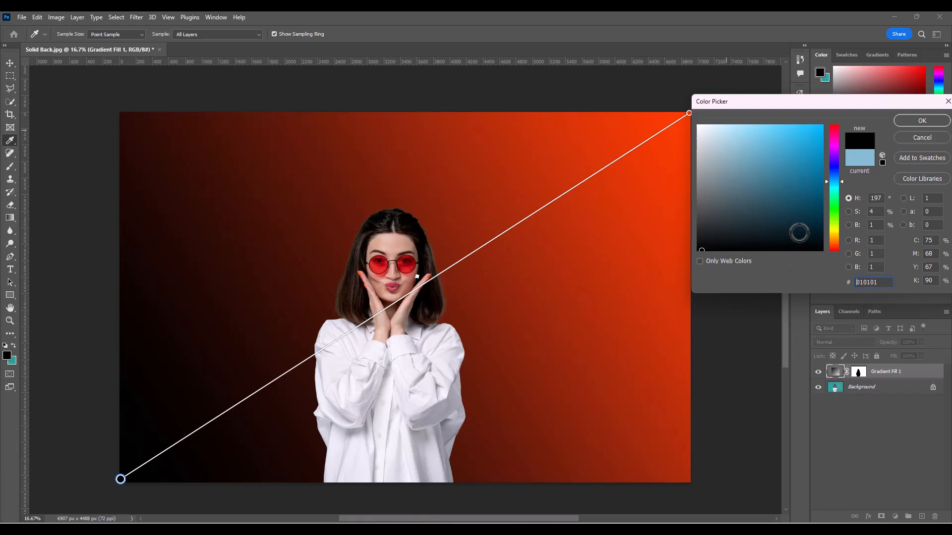
pyautogui.moveTo(765, 155)
pyautogui.mouseDown()
pyautogui.moveTo(747, 124)
pyautogui.moveTo(744, 144)
pyautogui.moveTo(767, 211)
pyautogui.moveTo(767, 183)
pyautogui.moveTo(757, 199)
pyautogui.mouseUp()
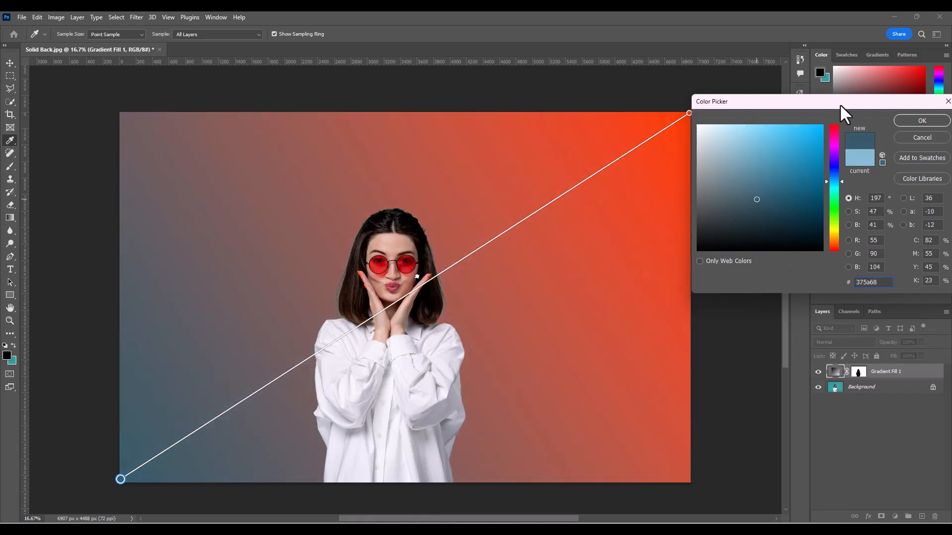
pyautogui.moveTo(839, 103); pyautogui.dragTo(818, 148)
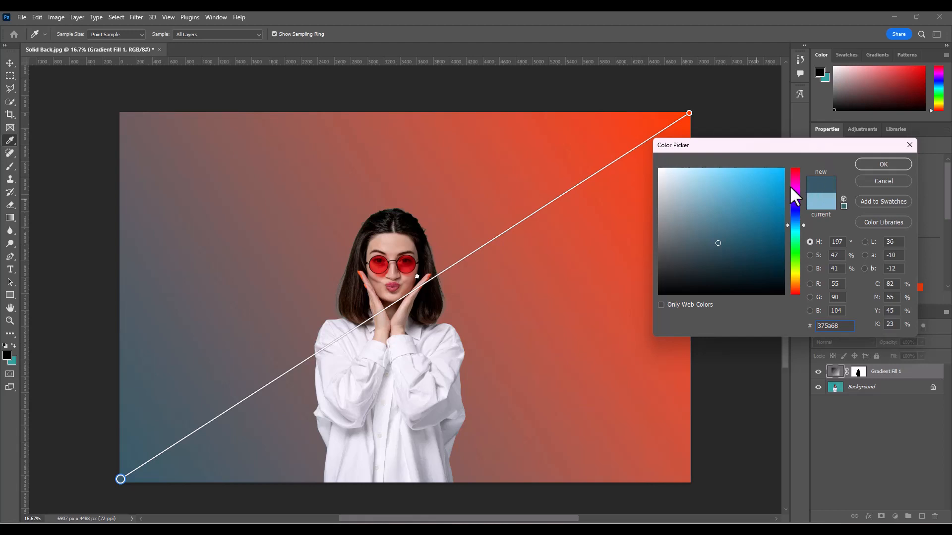
pyautogui.moveTo(771, 178)
pyautogui.mouseDown()
pyautogui.moveTo(744, 176)
pyautogui.moveTo(786, 161)
pyautogui.moveTo(739, 200)
pyautogui.mouseUp()
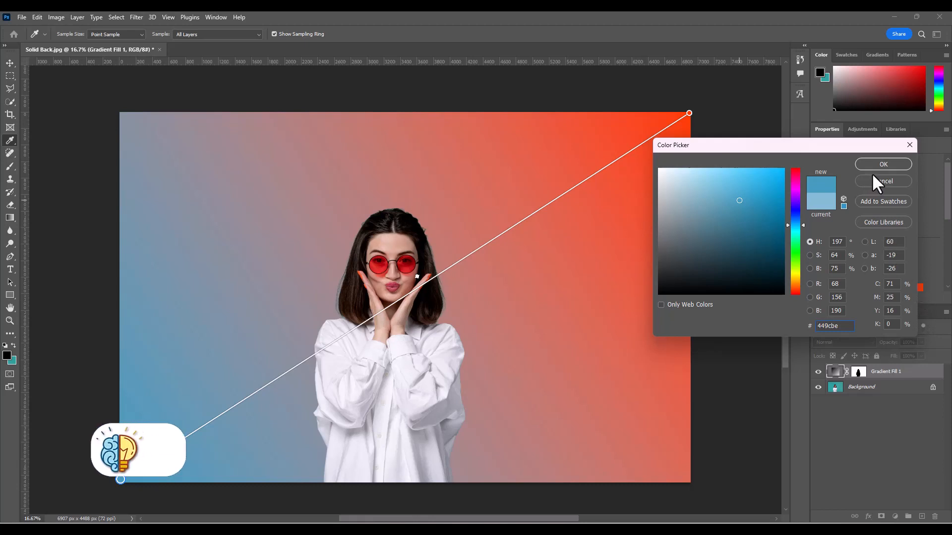
pyautogui.click(883, 164)
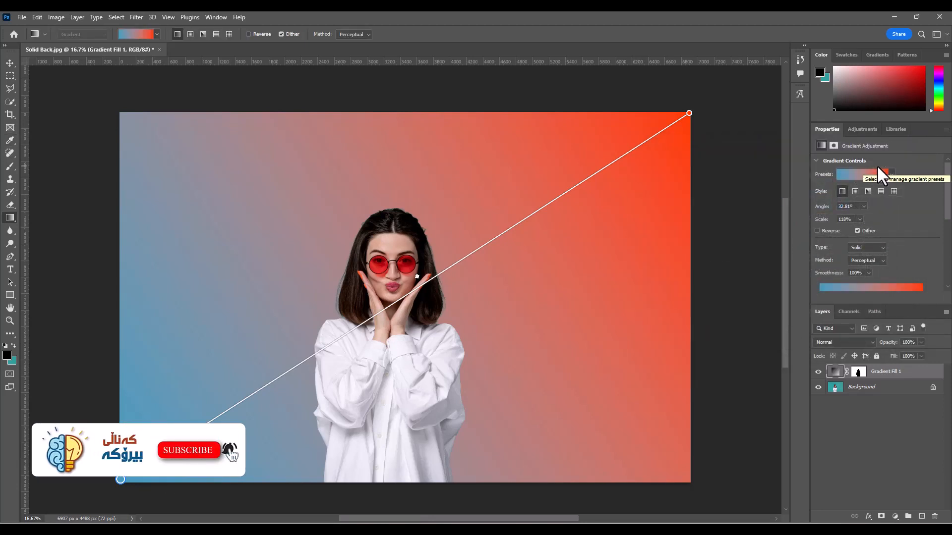
# Try an angle of -37.98° and a scale down to 1% in the gradient layer's fill settings
pyautogui.doubleClick(836, 373)
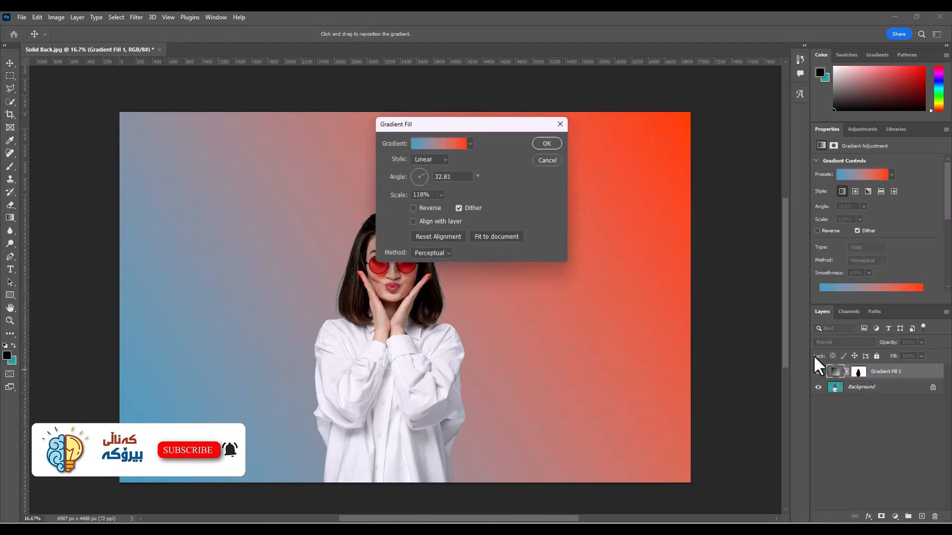
pyautogui.moveTo(402, 124); pyautogui.dragTo(591, 114)
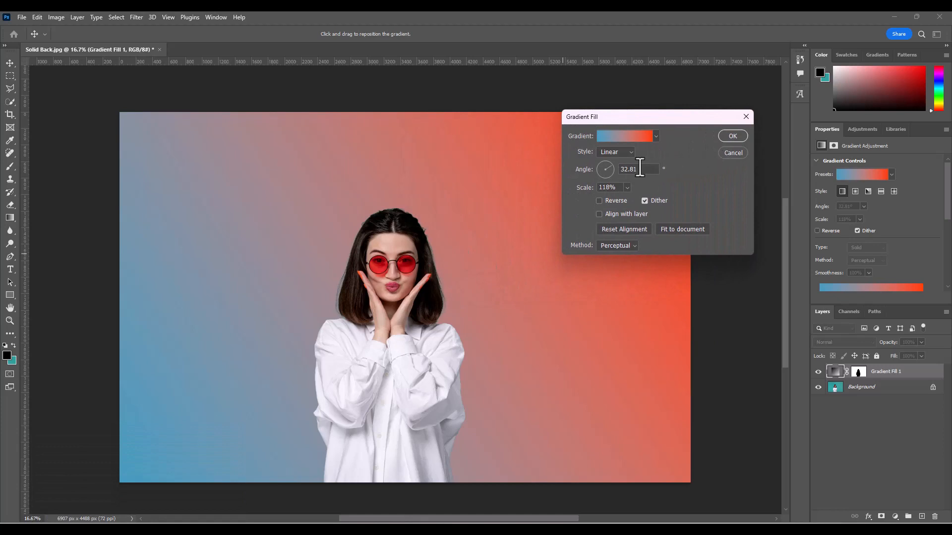
pyautogui.moveTo(612, 178); pyautogui.dragTo(651, 204)
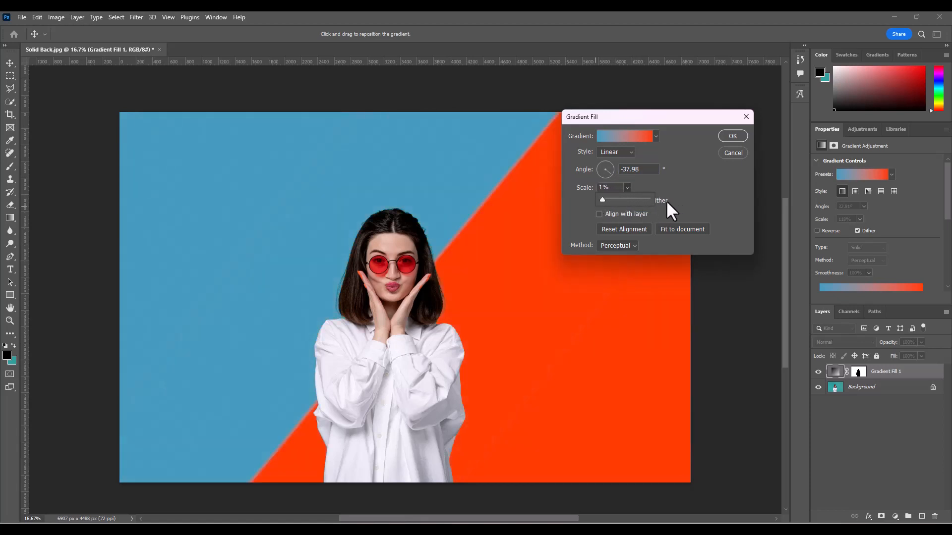
pyautogui.moveTo(605, 197); pyautogui.dragTo(629, 200)
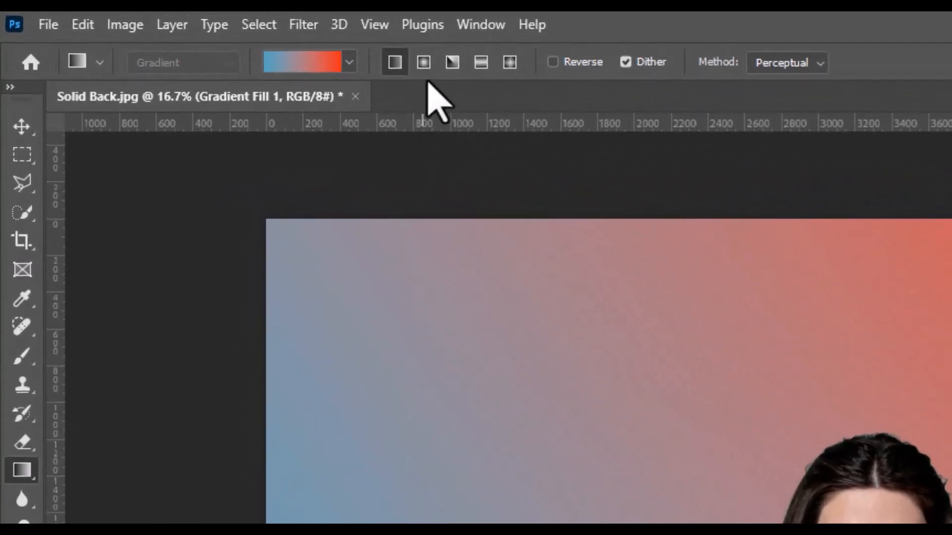
# Switch the live gradient to the Radial style and pull its orange end stop inward to shrink the radius
pyautogui.click(335, 52)
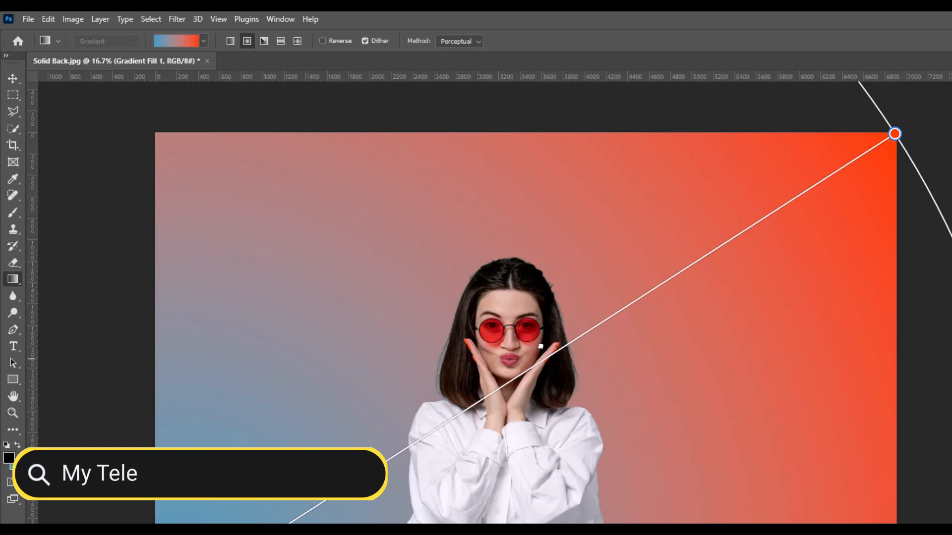
pyautogui.hotkey('ctrl', '-')
pyautogui.hotkey('ctrl', '-')
pyautogui.hotkey('ctrl', '-')
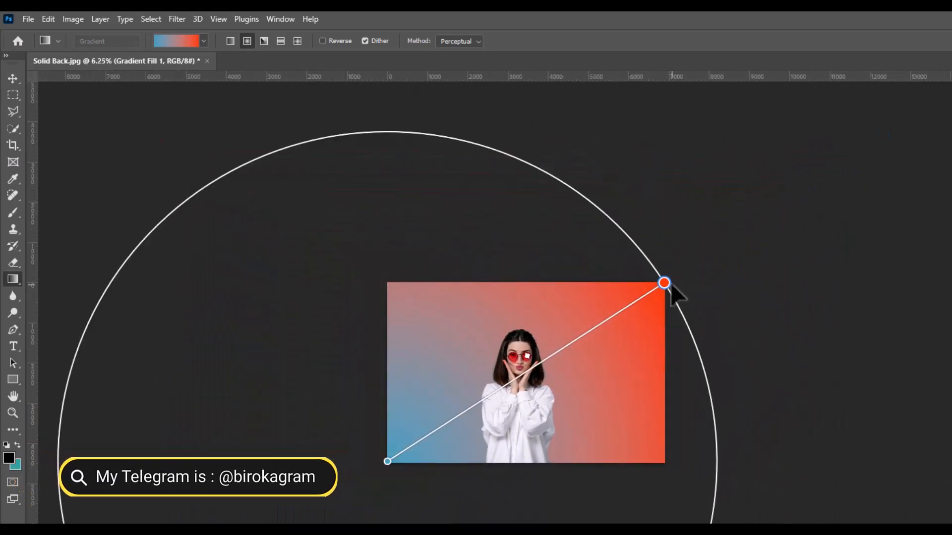
pyautogui.moveTo(671, 286); pyautogui.dragTo(596, 322)
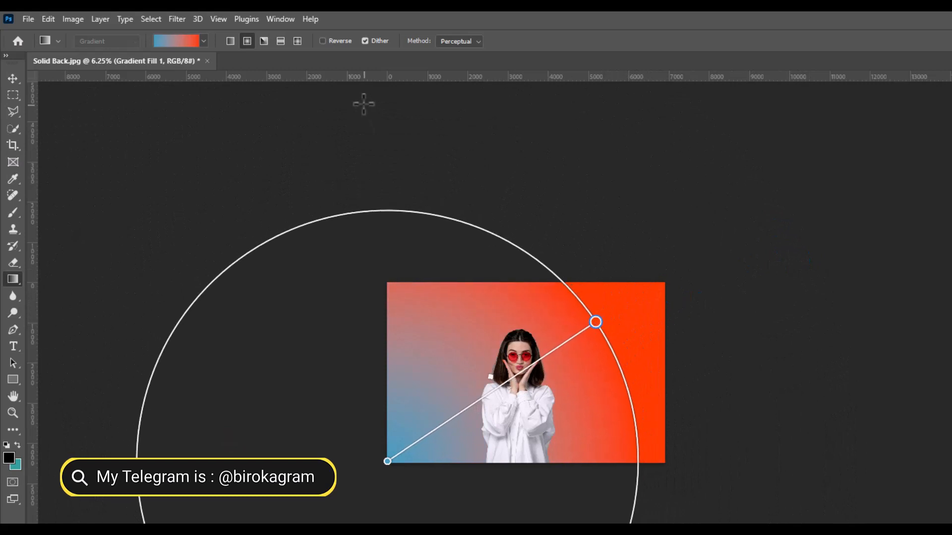
# Try the Angle, Reflected and Diamond gradient styles in turn and return to Reflected
pyautogui.click(264, 40)
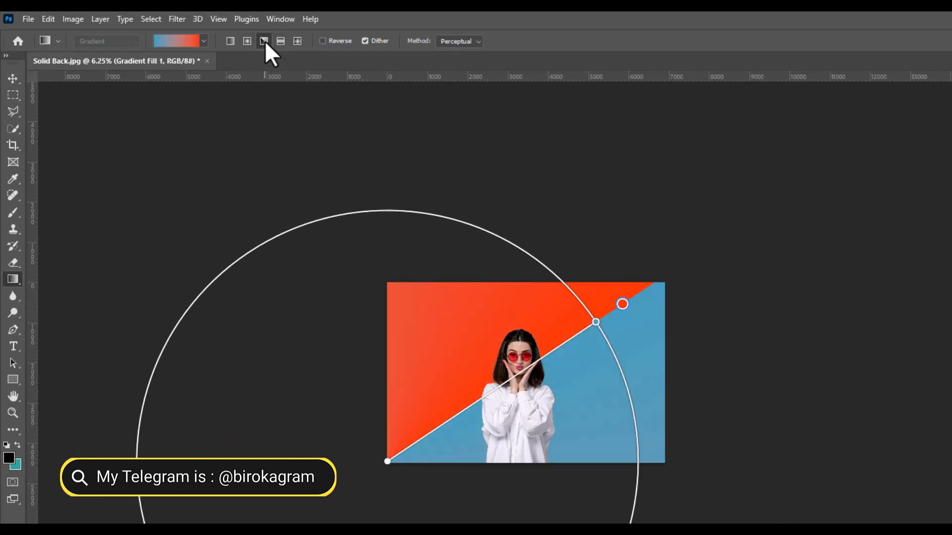
pyautogui.click(283, 41)
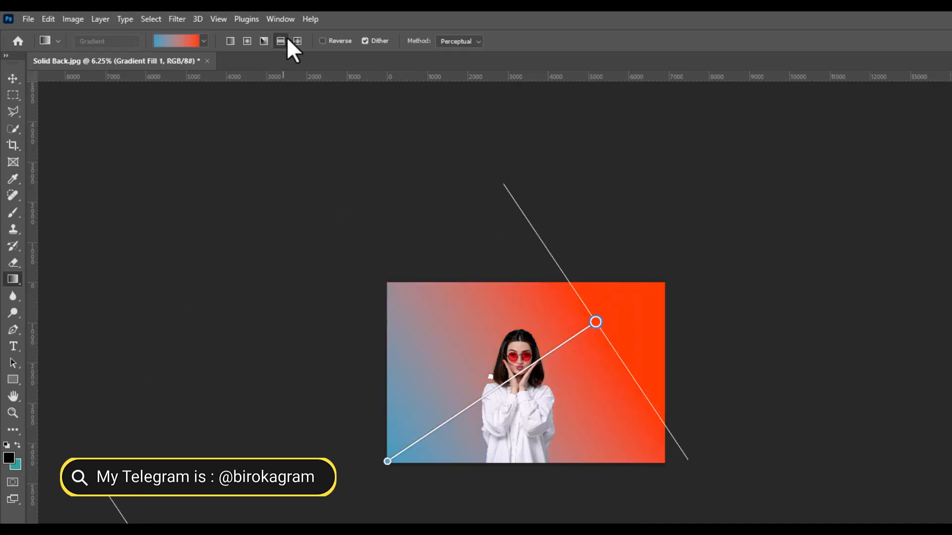
pyautogui.click(295, 42)
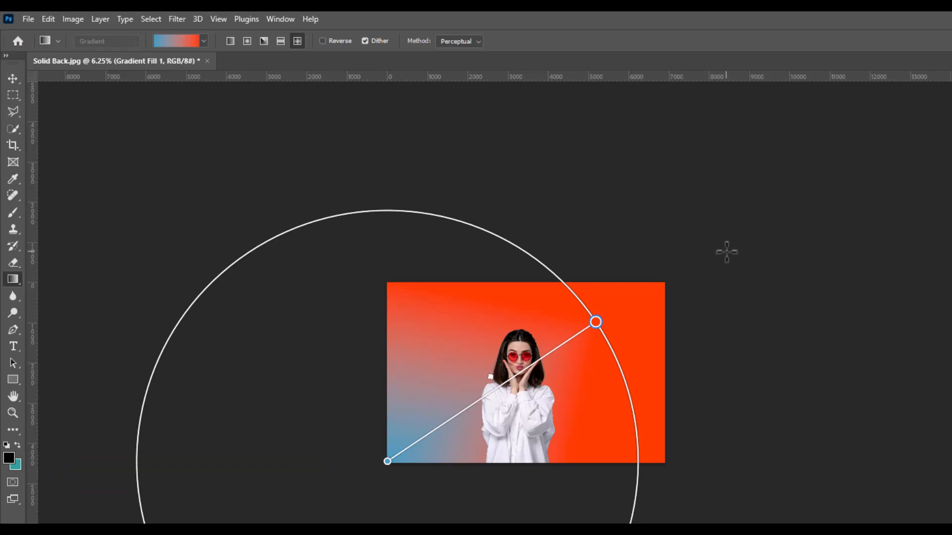
pyautogui.press('\\')
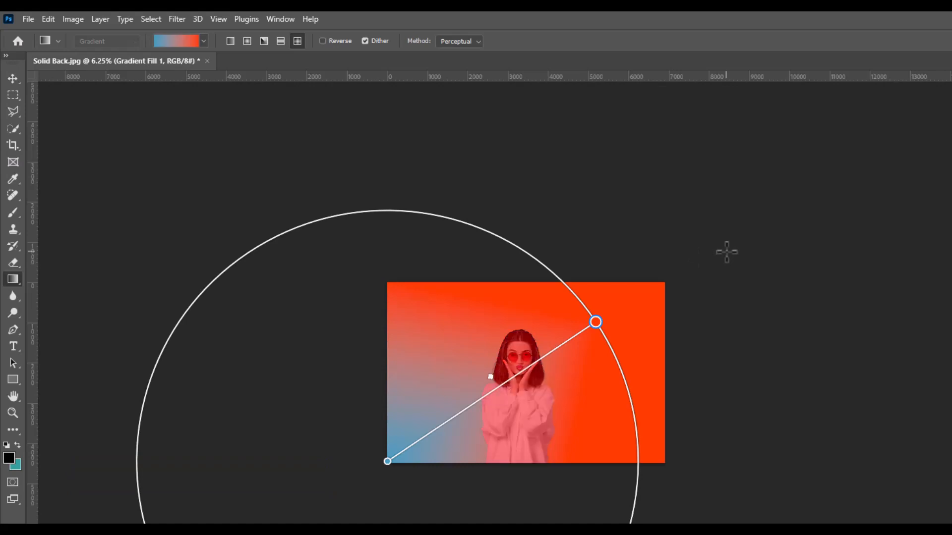
pyautogui.press('[')
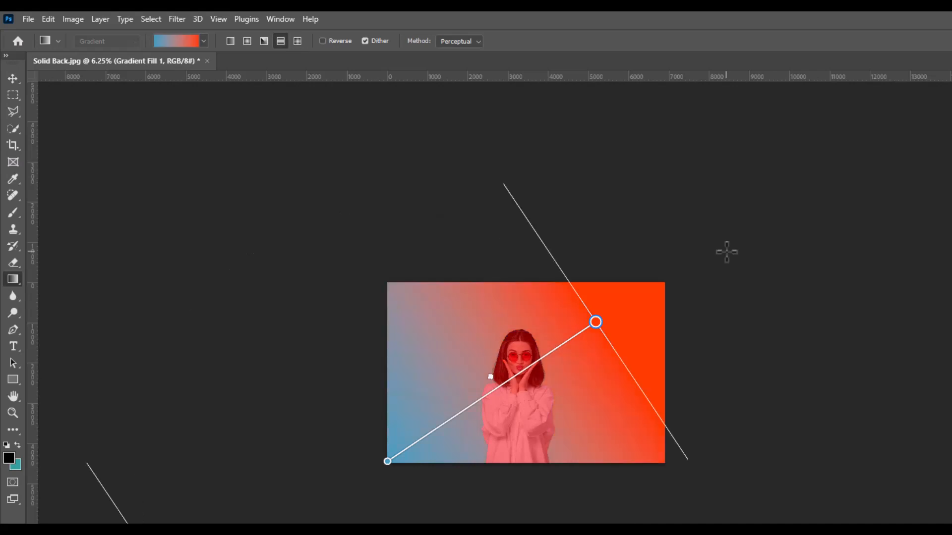
pyautogui.press('[')
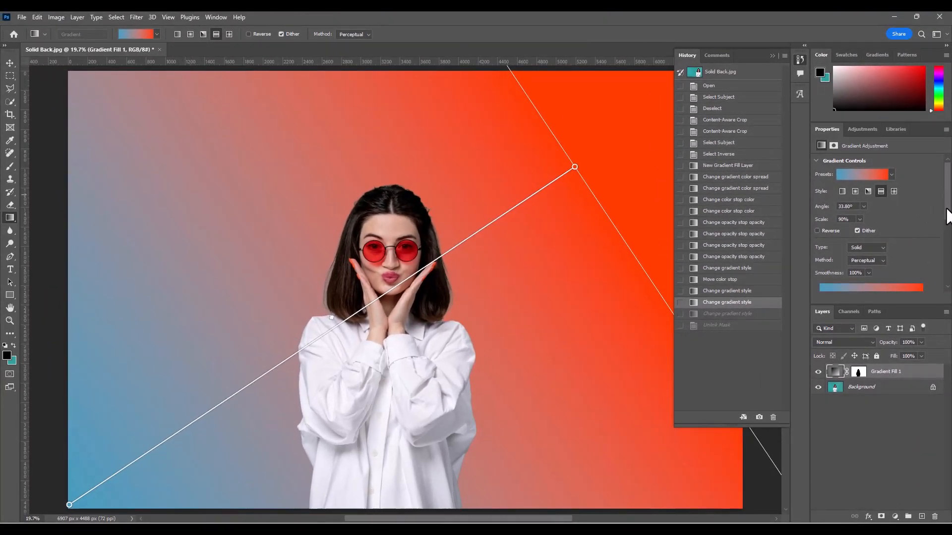
# Add a third colour stop near the middle of the gradient's colour bar, at location 48
pyautogui.scroll(-3, 946, 226)
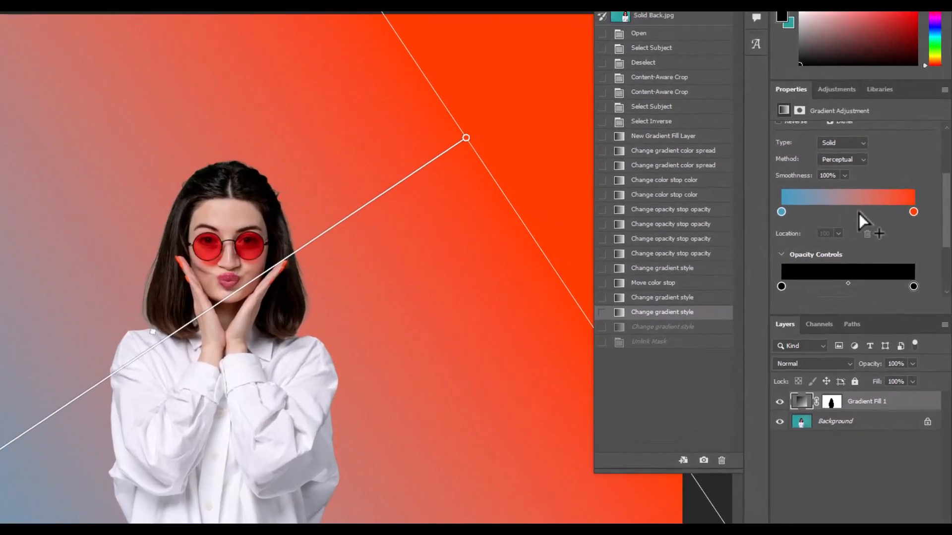
pyautogui.click(843, 211)
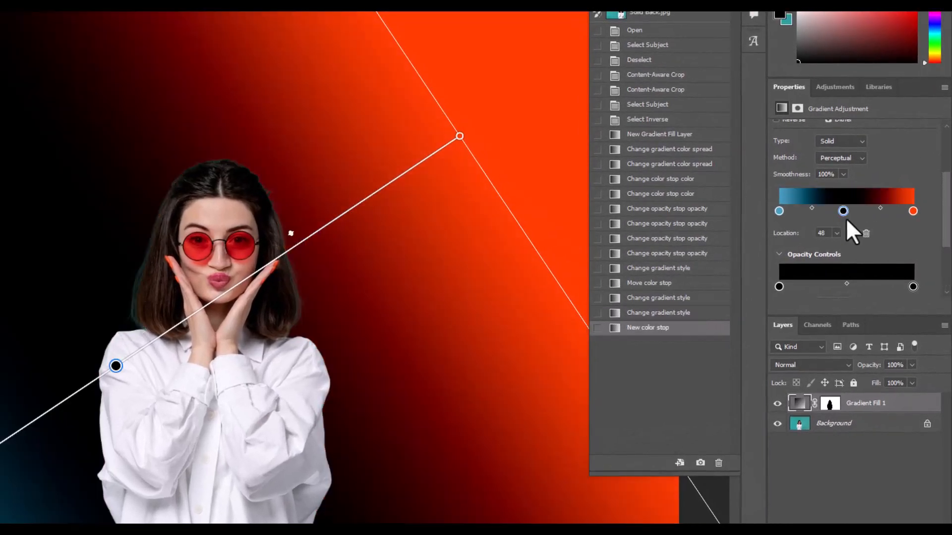
pyautogui.click(841, 200)
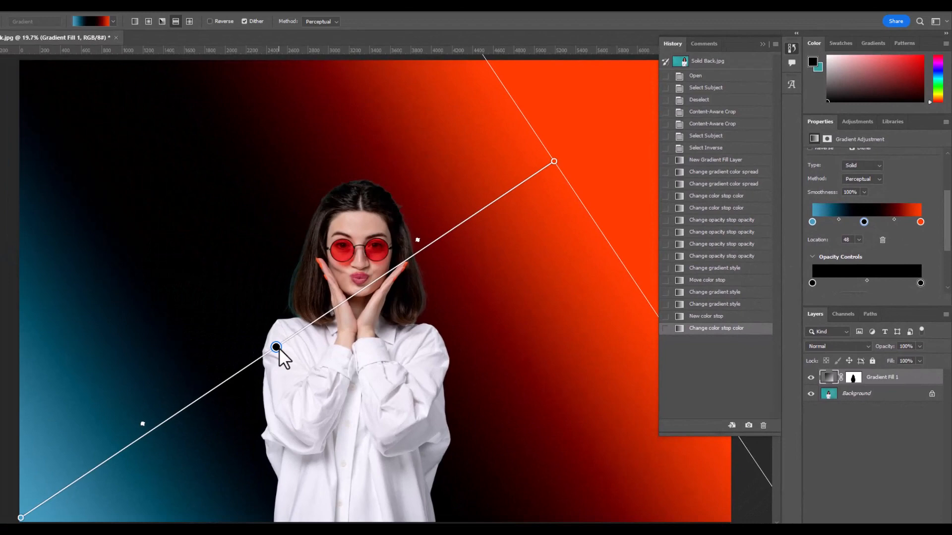
# Recolour the middle colour stop to light aqua and move it toward the orange end, to location 58
pyautogui.doubleClick(131, 365)
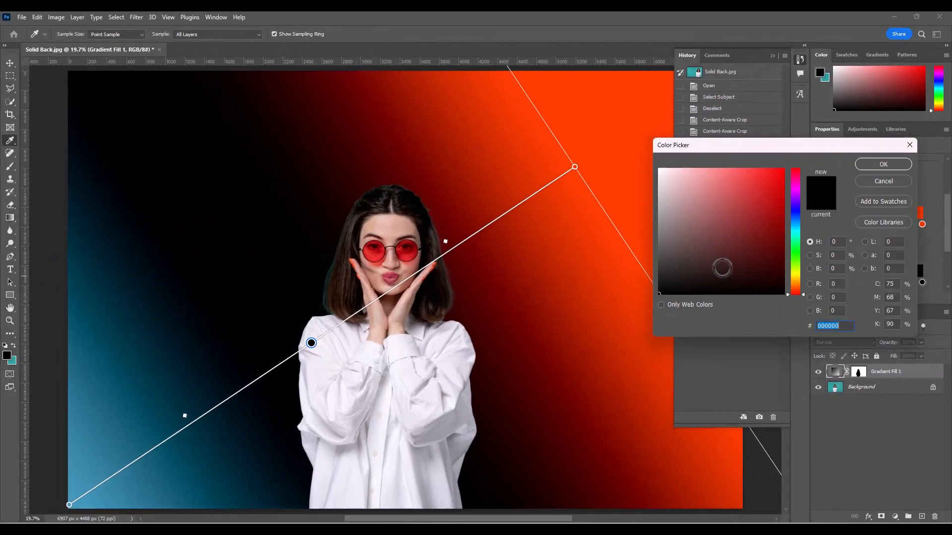
pyautogui.click(736, 226)
pyautogui.moveTo(783, 234); pyautogui.dragTo(705, 186)
pyautogui.click(869, 166)
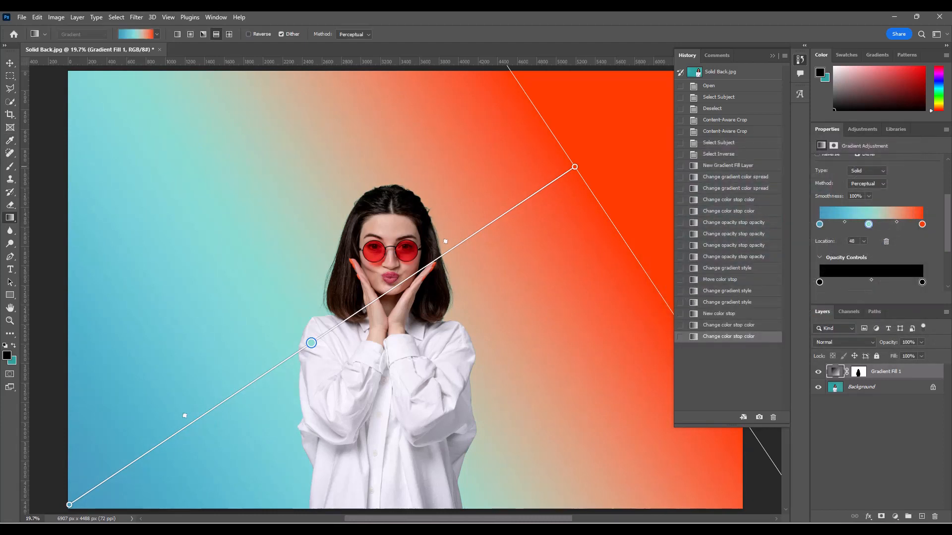
pyautogui.moveTo(867, 223)
pyautogui.mouseDown()
pyautogui.moveTo(884, 225)
pyautogui.moveTo(847, 222)
pyautogui.moveTo(880, 226)
pyautogui.mouseUp()
pyautogui.scroll(-2, 947, 233)
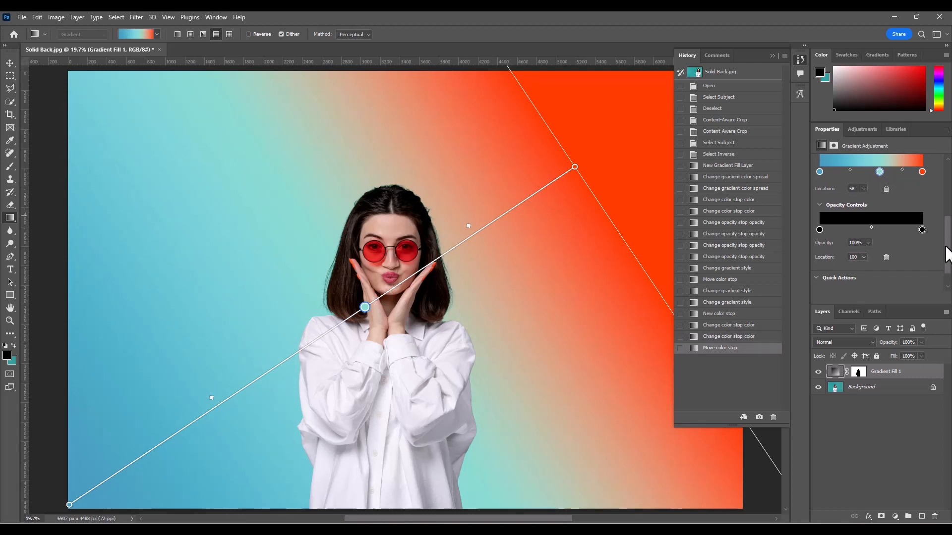
# Collapse the expanded change history beside the portrait
pyautogui.scroll(2, 946, 238)
pyautogui.scroll(1, 944, 233)
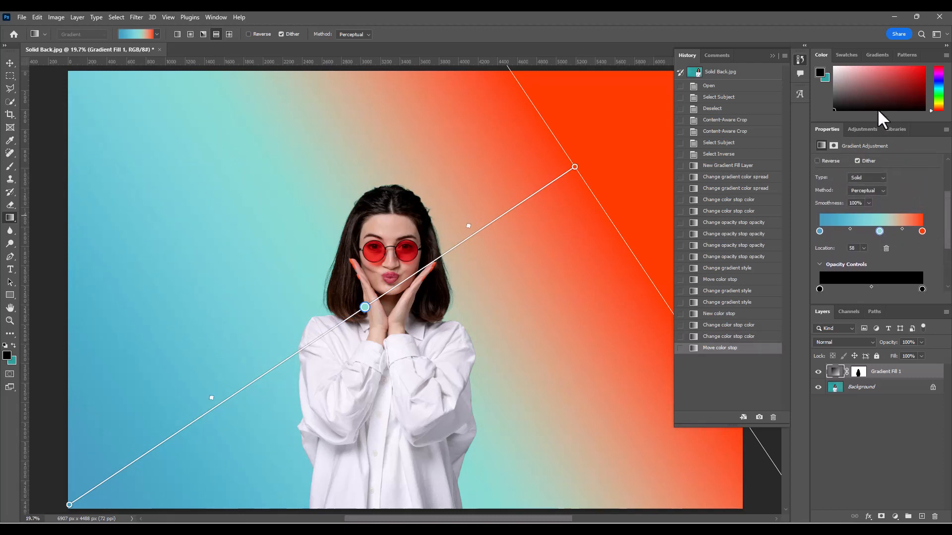
pyautogui.click(771, 56)
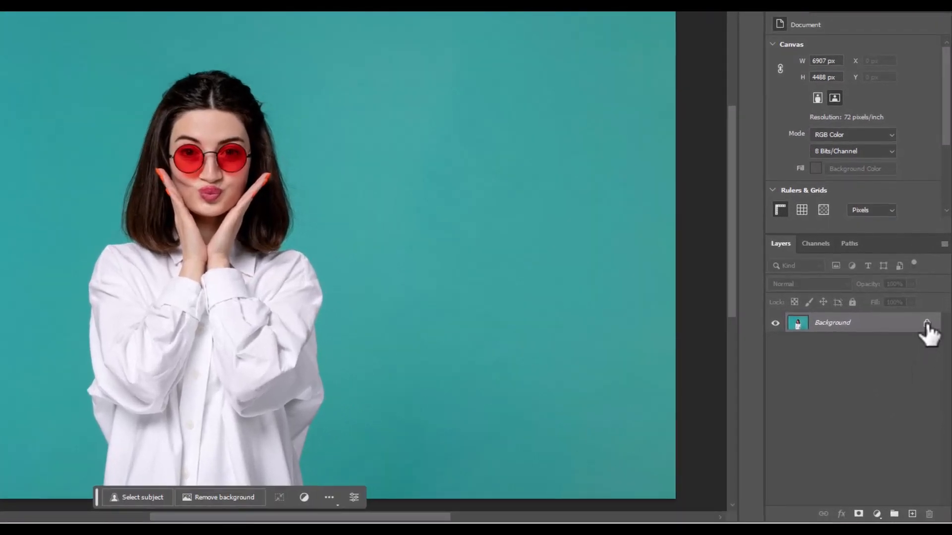
# Unlock the Background layer of the original portrait and select the woman with Select Subject
pyautogui.click(926, 323)
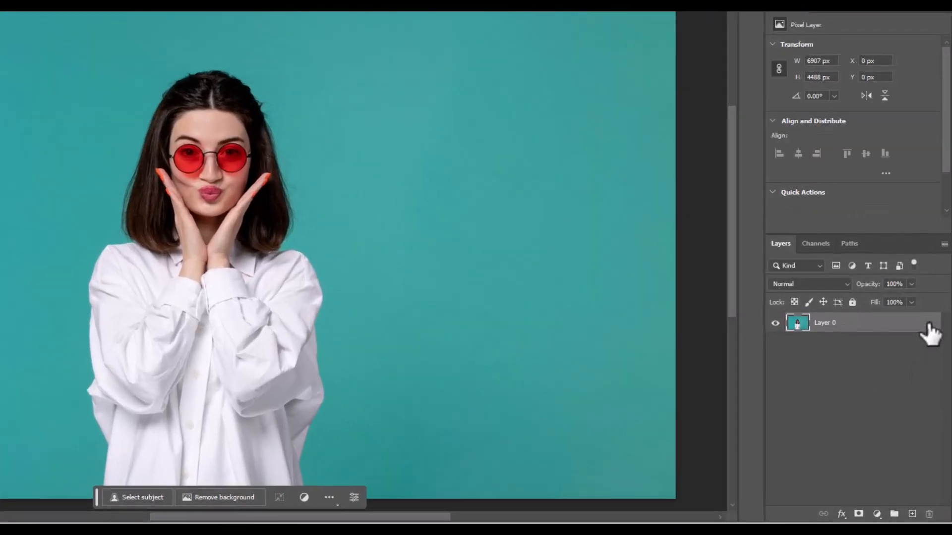
pyautogui.doubleClick(888, 324)
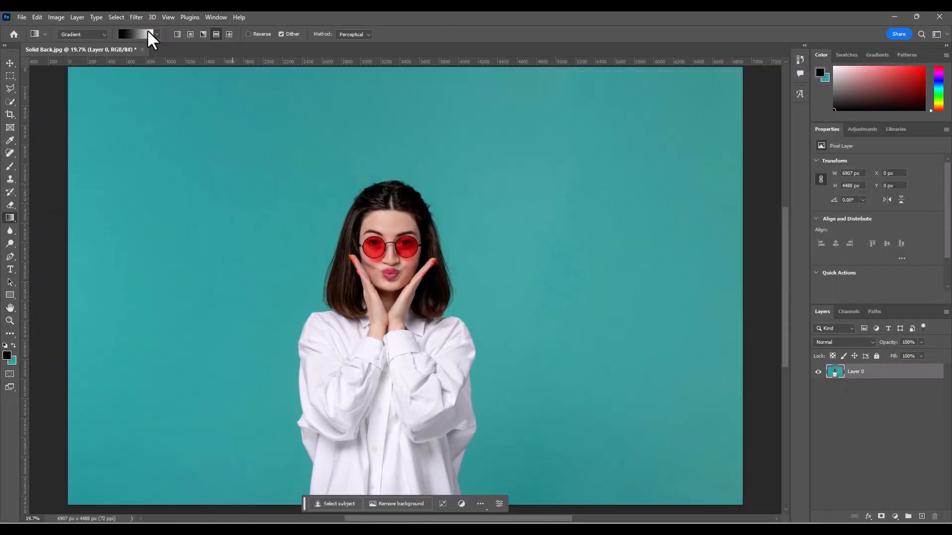
pyautogui.click(116, 18)
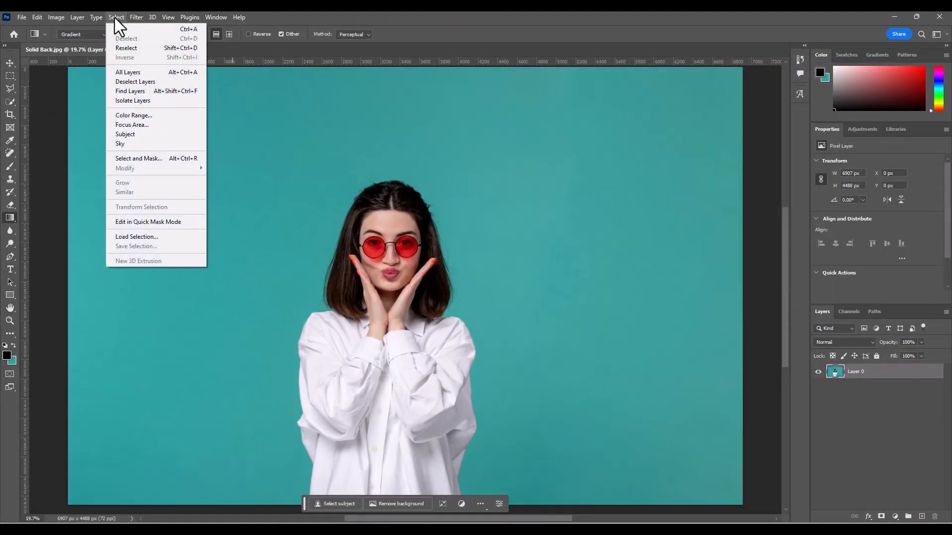
pyautogui.click(144, 134)
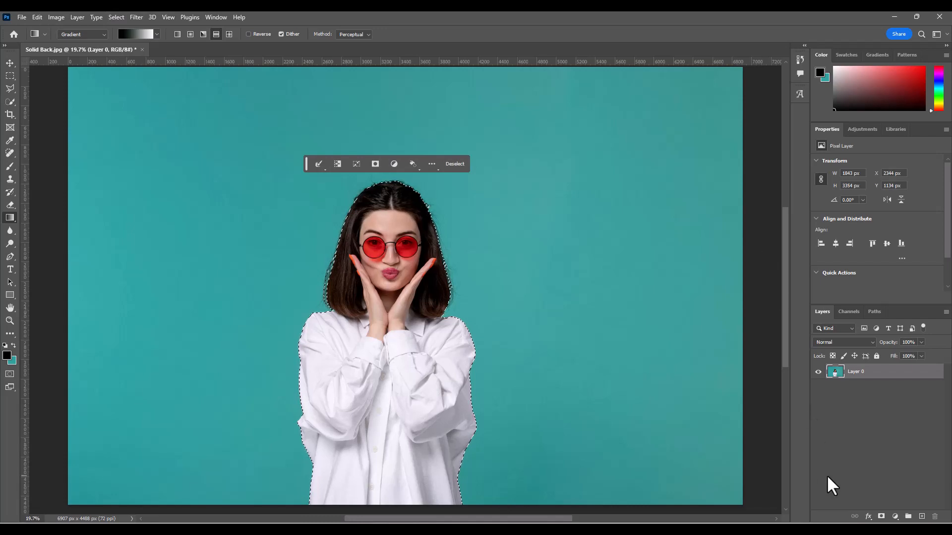
# Copy the selected woman to a new layer and check the cutout by briefly hiding Layer 0
pyautogui.hotkey('ctrl', 'j')
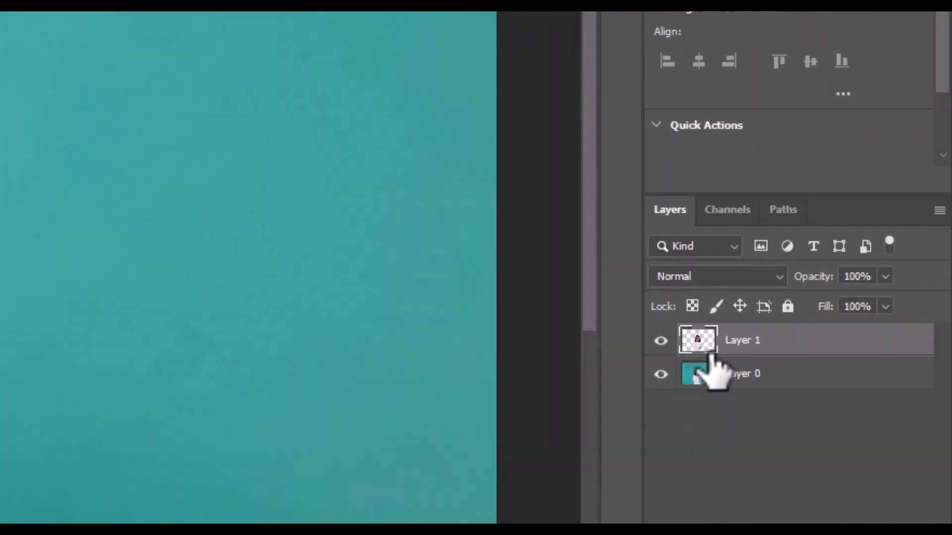
pyautogui.click(673, 374)
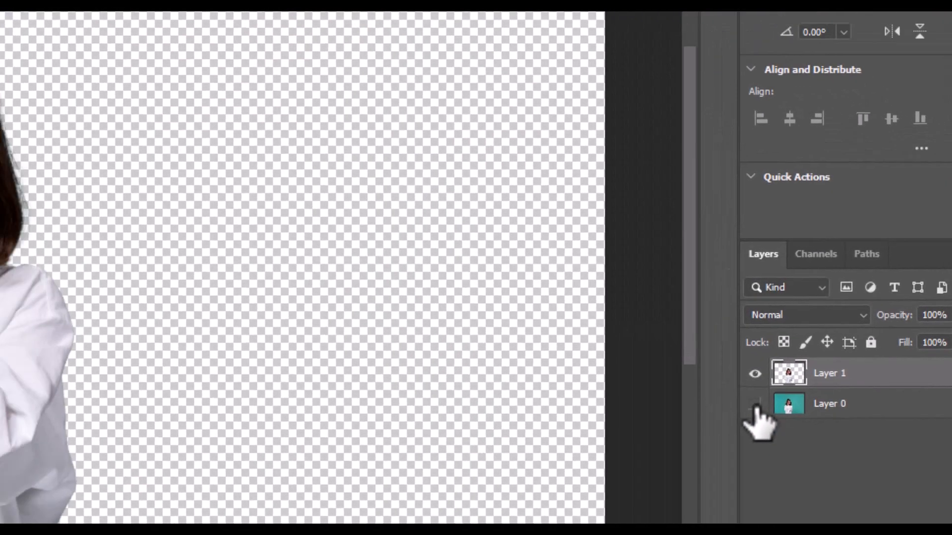
pyautogui.click(756, 406)
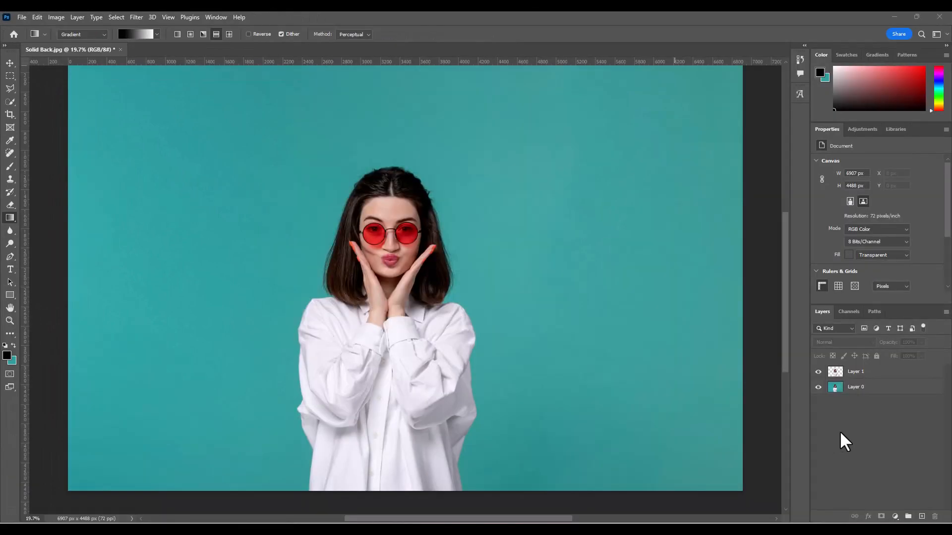
# Add a layer mask to Layer 0 and draw a black-to-white Reflected gradient on it from the lower-left image corner, about 32° at 87% scale
pyautogui.click(854, 390)
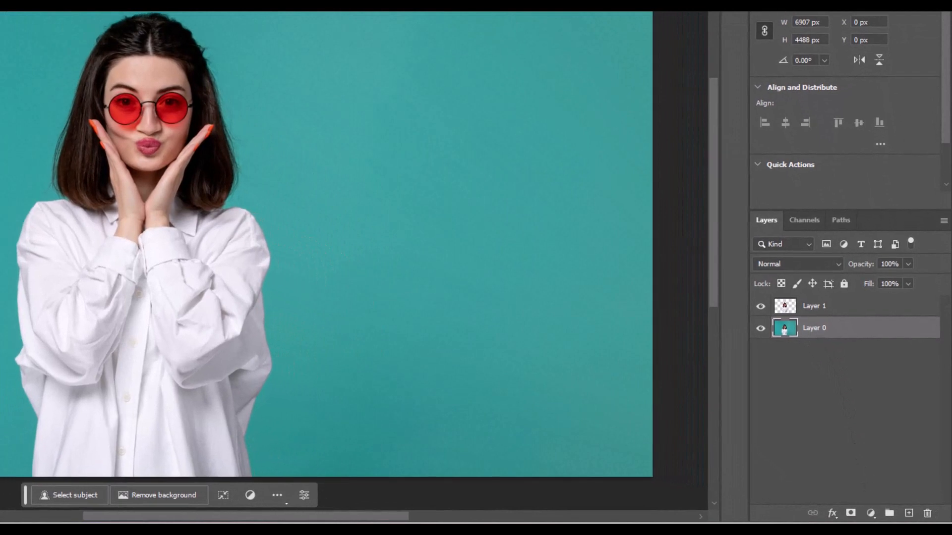
pyautogui.click(850, 513)
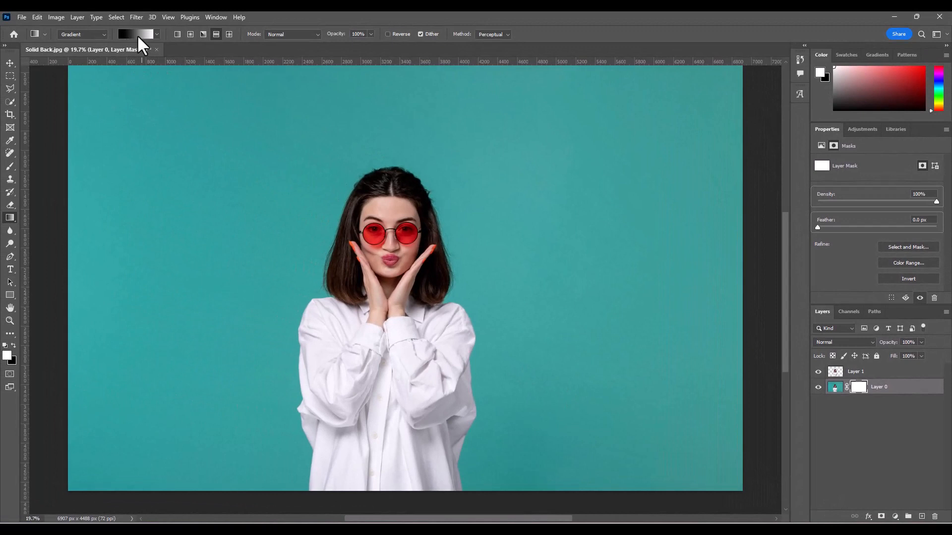
pyautogui.click(150, 34)
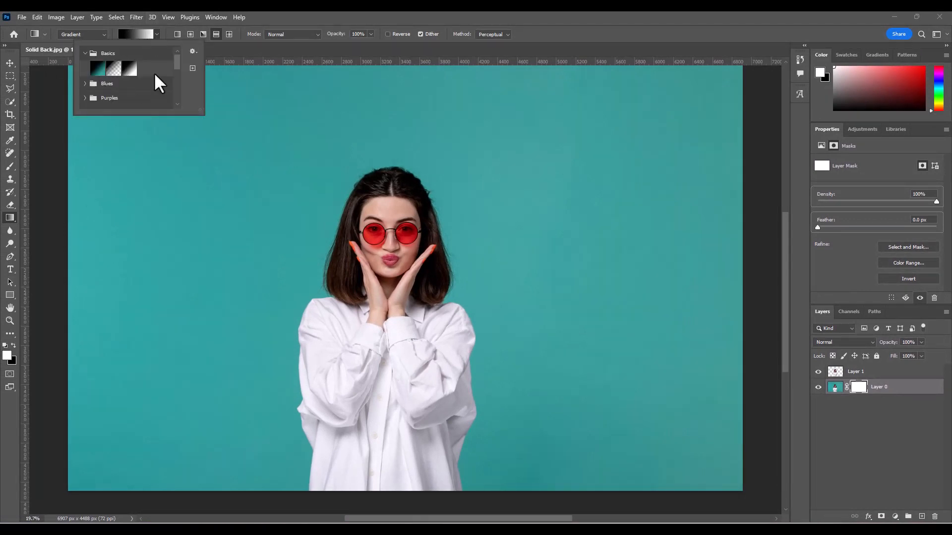
pyautogui.click(322, 11)
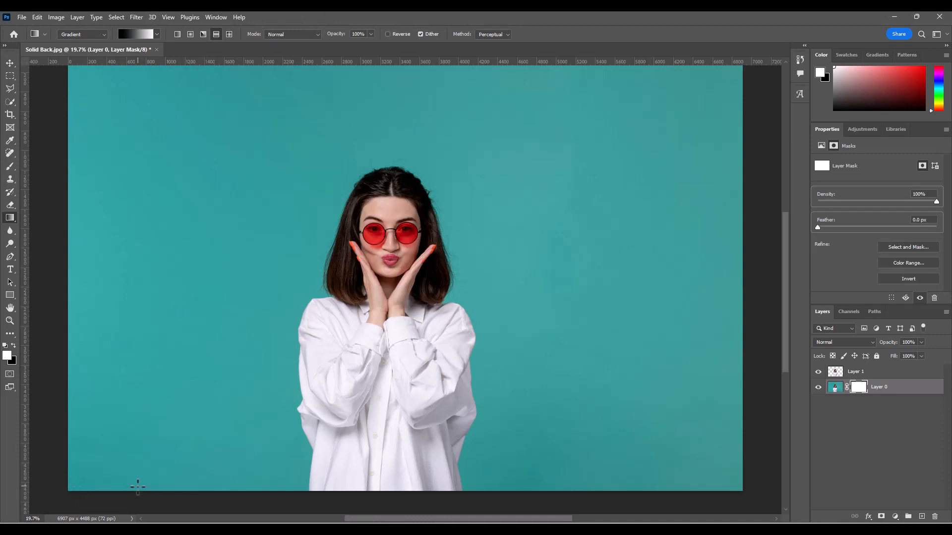
pyautogui.moveTo(71, 488); pyautogui.dragTo(465, 249)
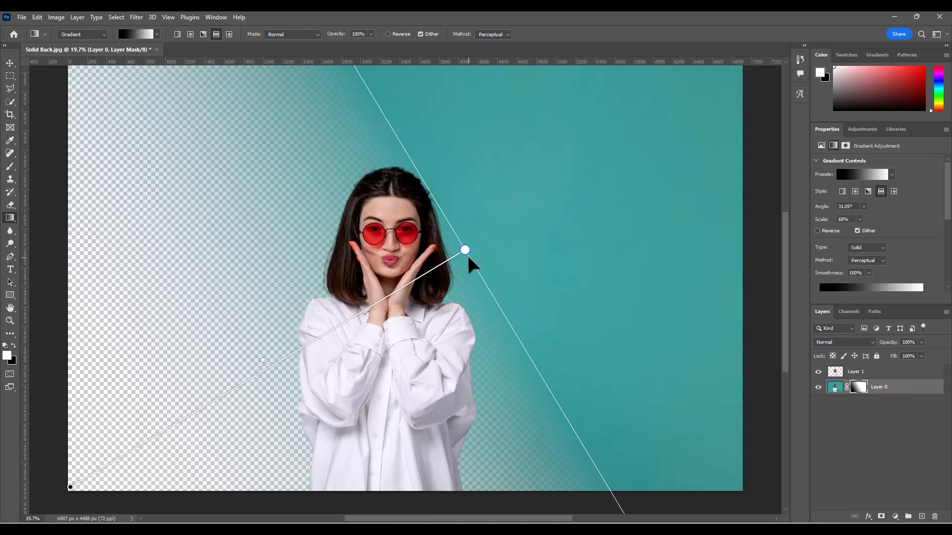
pyautogui.moveTo(465, 249); pyautogui.dragTo(568, 182)
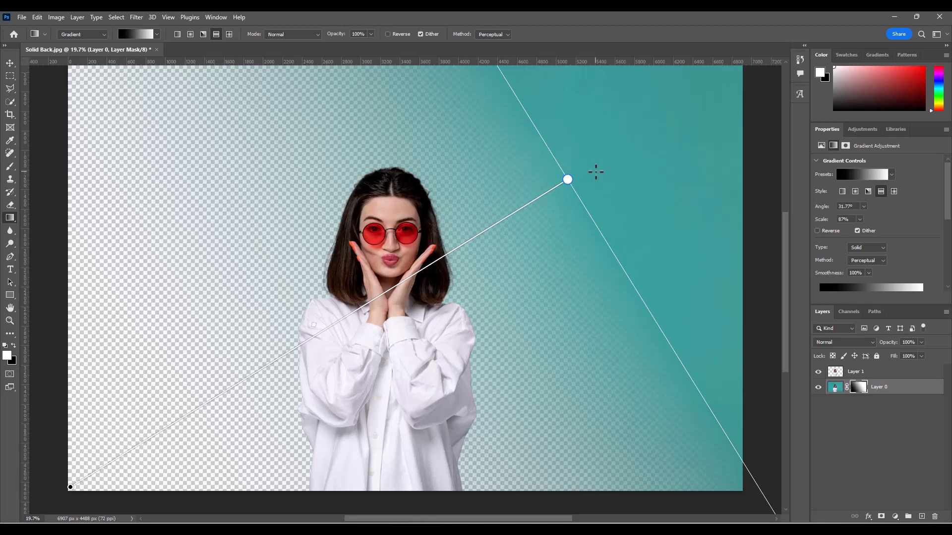
# Check the faded photo with Layer 1 briefly hidden, and shorten the mask gradient to about 26° and 72% scale
pyautogui.click(818, 371)
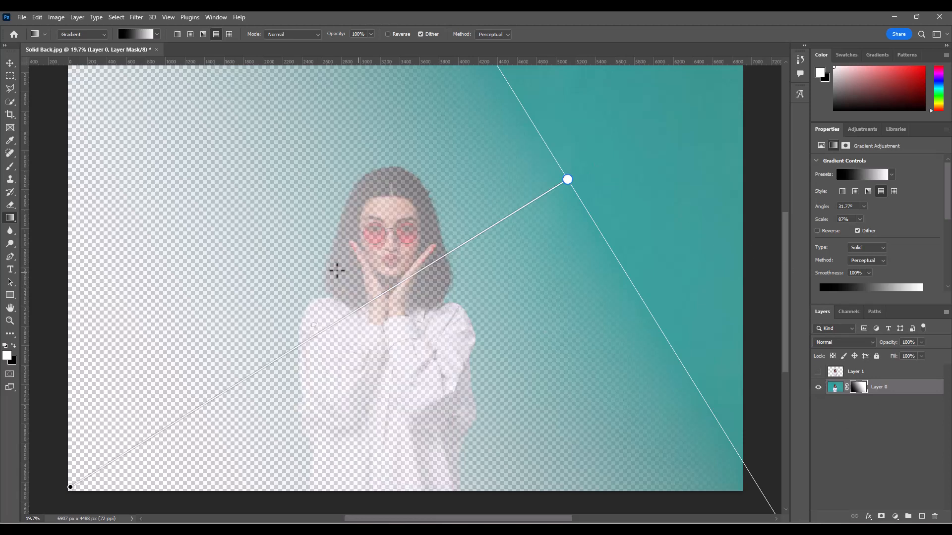
pyautogui.click(818, 372)
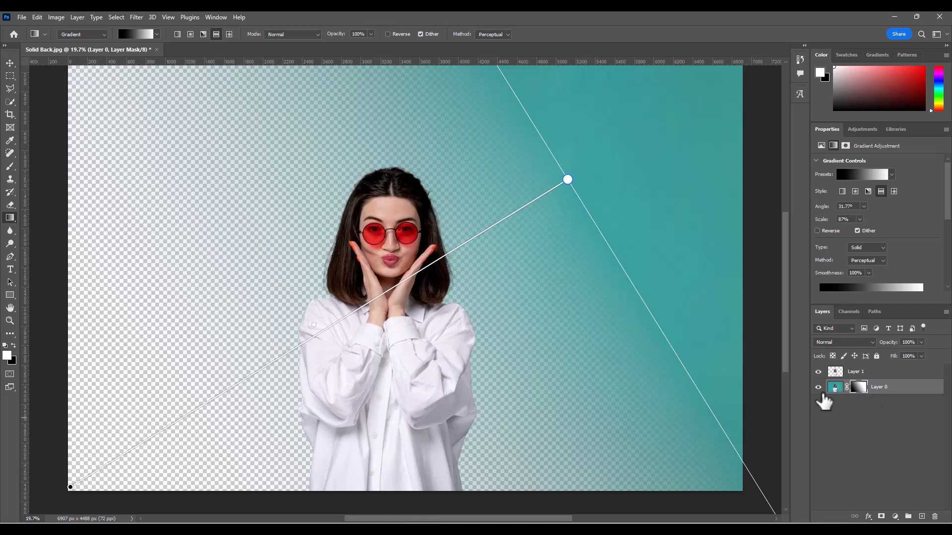
pyautogui.moveTo(567, 179); pyautogui.dragTo(508, 283)
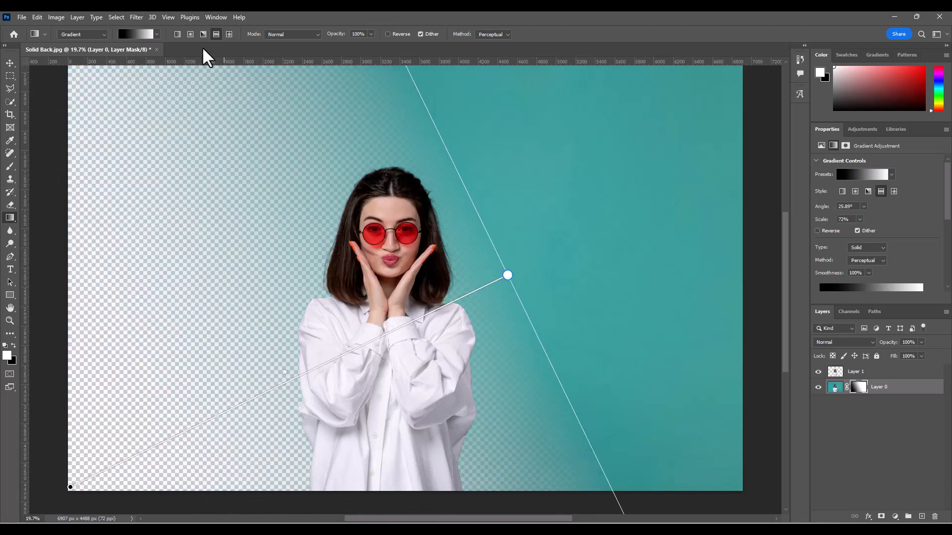
# Try the Radial and Linear styles on the mask gradient, switch it to Angle and rotate it to about 33° at 78% scale
pyautogui.click(189, 35)
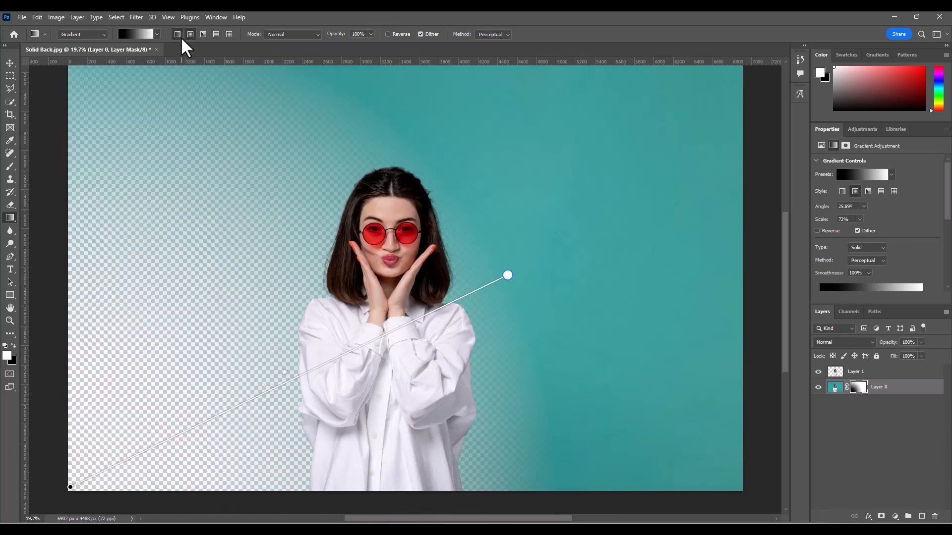
pyautogui.click(180, 36)
pyautogui.click(203, 33)
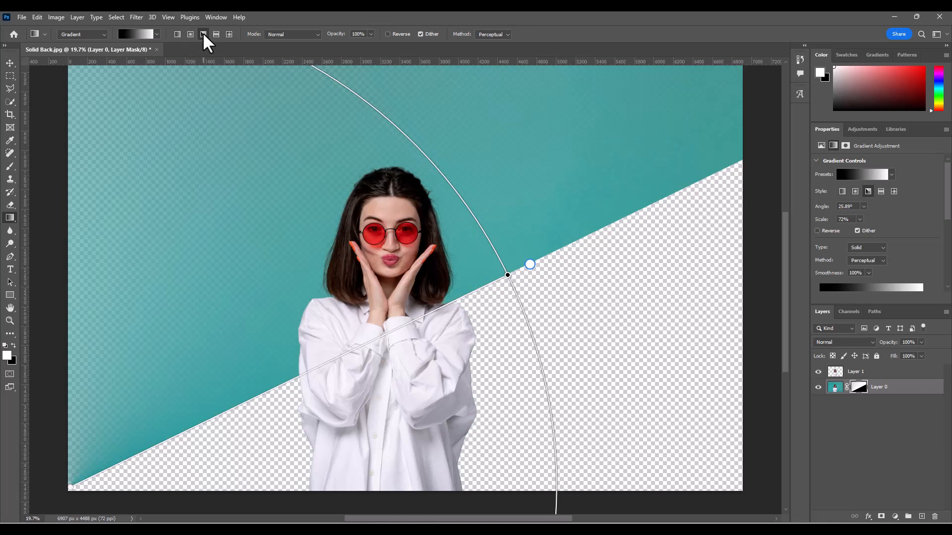
pyautogui.moveTo(528, 266); pyautogui.dragTo(534, 186)
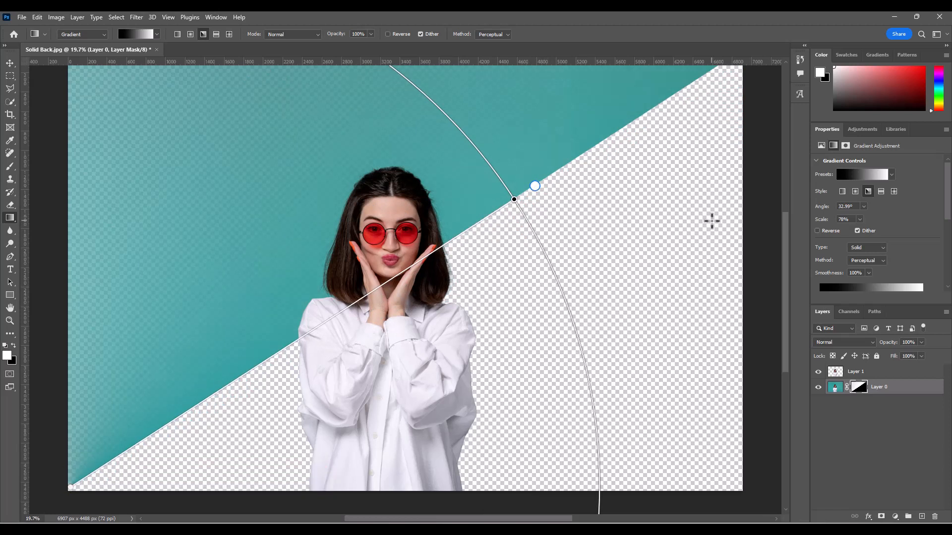